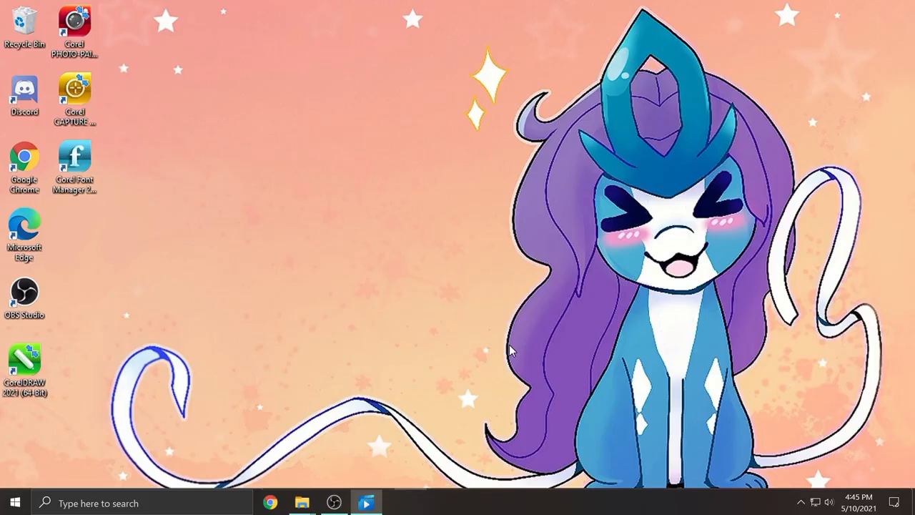
- Start a new document and switch its measurement units to inches
{"action": "left_click", "coordinate": [512, 351]}
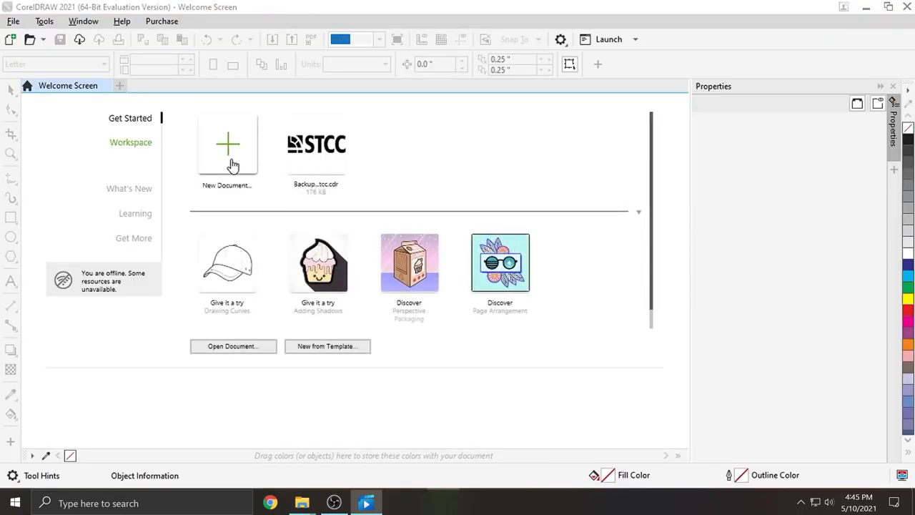
{"action": "left_click", "coordinate": [229, 147]}
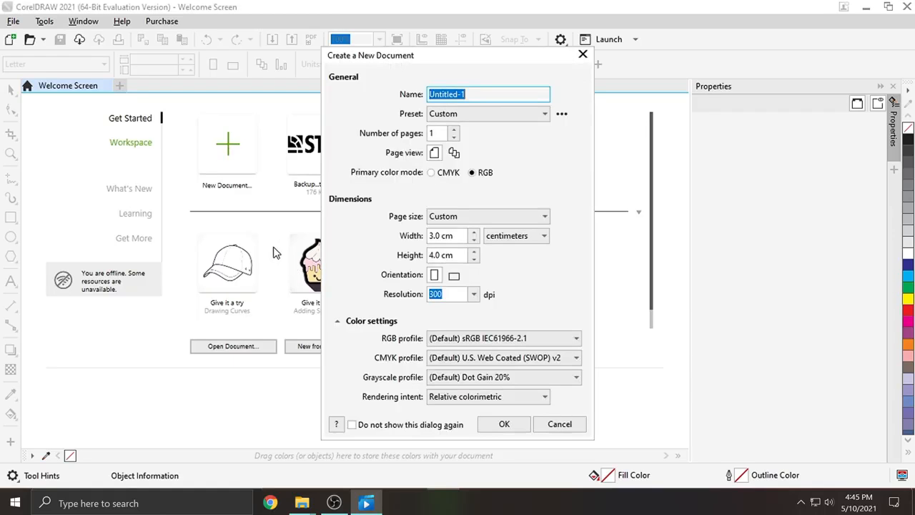
{"action": "left_click", "coordinate": [489, 236]}
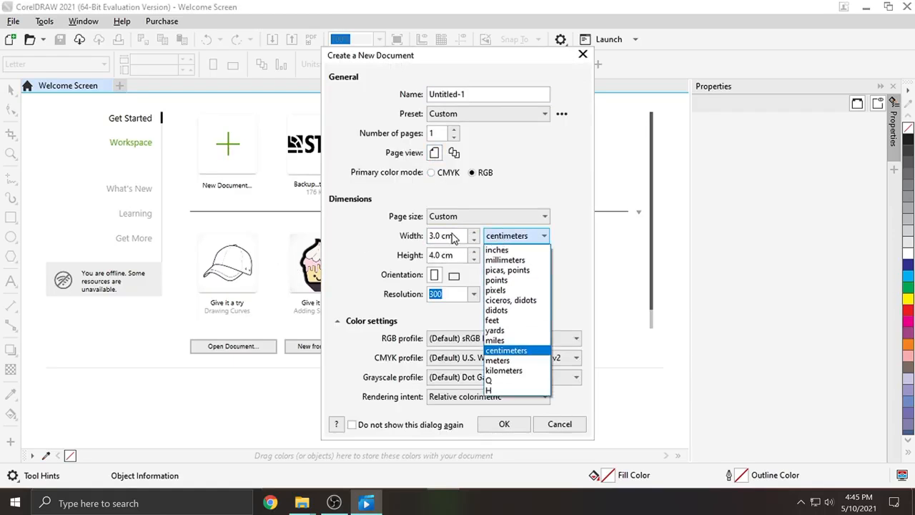
{"action": "left_click", "coordinate": [455, 237]}
{"action": "left_click", "coordinate": [499, 237]}
{"action": "left_click", "coordinate": [507, 251]}
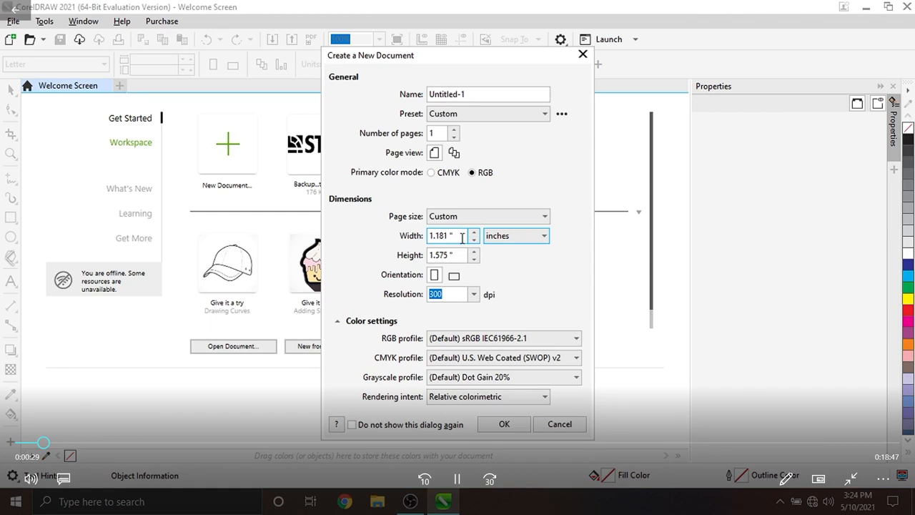
- Set the page width and height to 10 inches each
{"action": "left_click_drag", "start_coordinate": [462, 237], "coordinate": [361, 250]}
{"action": "key", "text": "BackSpace"}
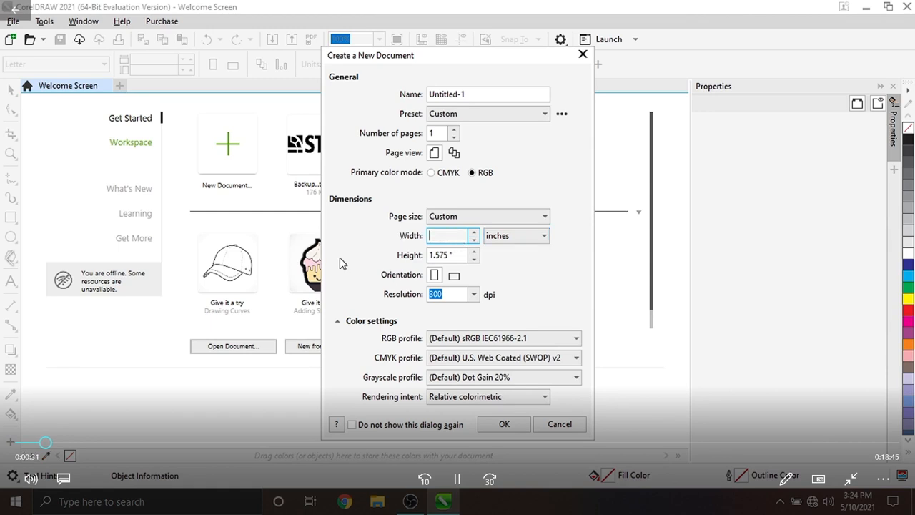
{"action": "type", "text": "10"}
{"action": "key", "text": "Tab"}
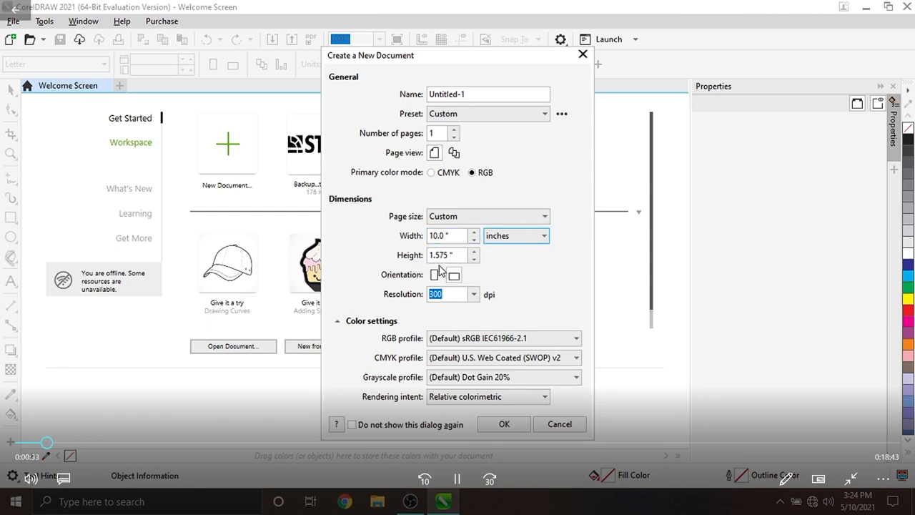
{"action": "left_click", "coordinate": [458, 255]}
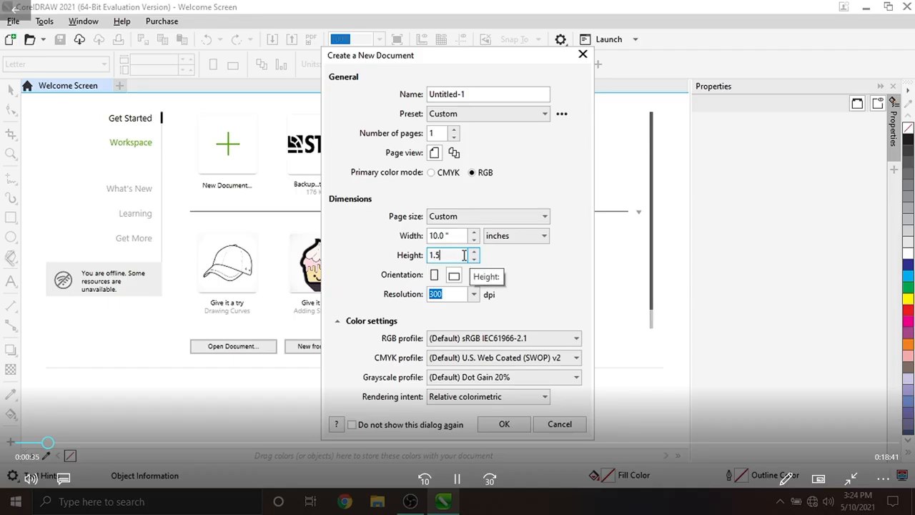
{"action": "key", "text": "BackSpace"}
{"action": "key", "text": "BackSpace"}
{"action": "type", "text": "0"}
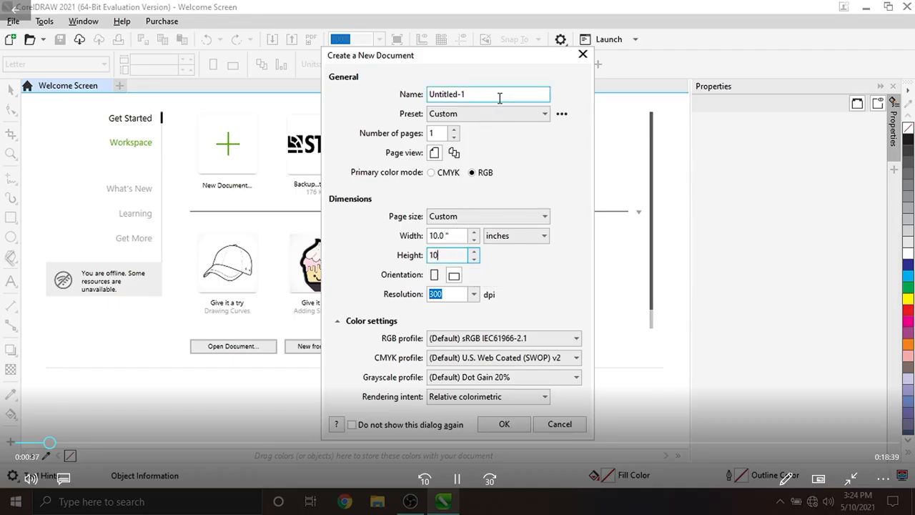
- Name the document Wood, keep inches as units, and create it
{"action": "left_click", "coordinate": [436, 93]}
{"action": "type", "text": "Wood"}
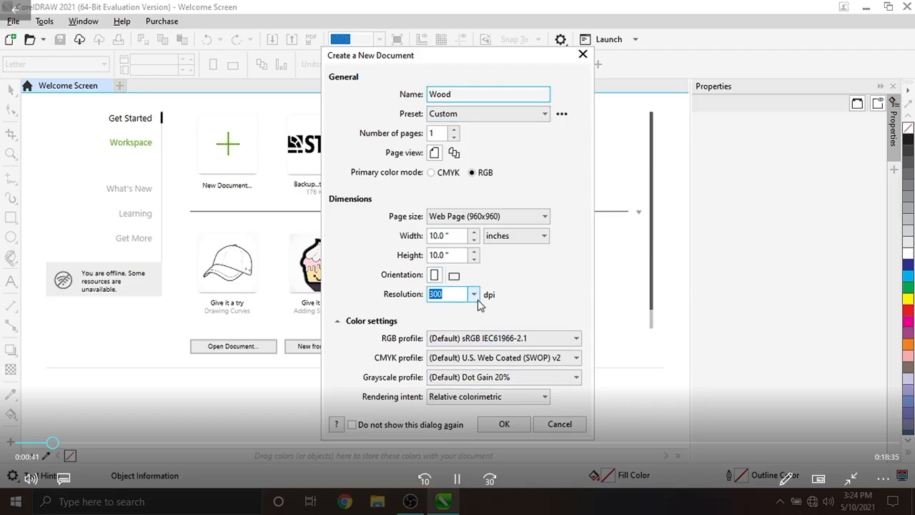
{"action": "left_click", "coordinate": [513, 237]}
{"action": "left_click", "coordinate": [505, 247]}
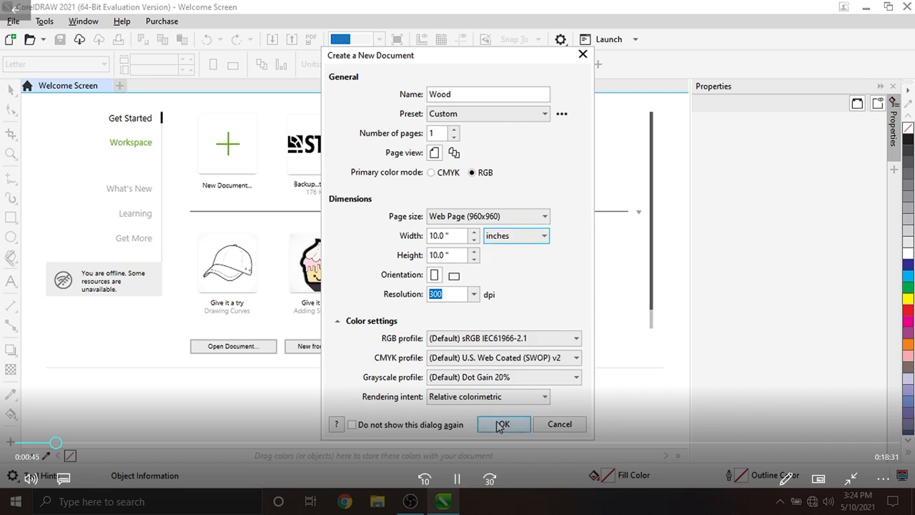
{"action": "left_click", "coordinate": [504, 424]}
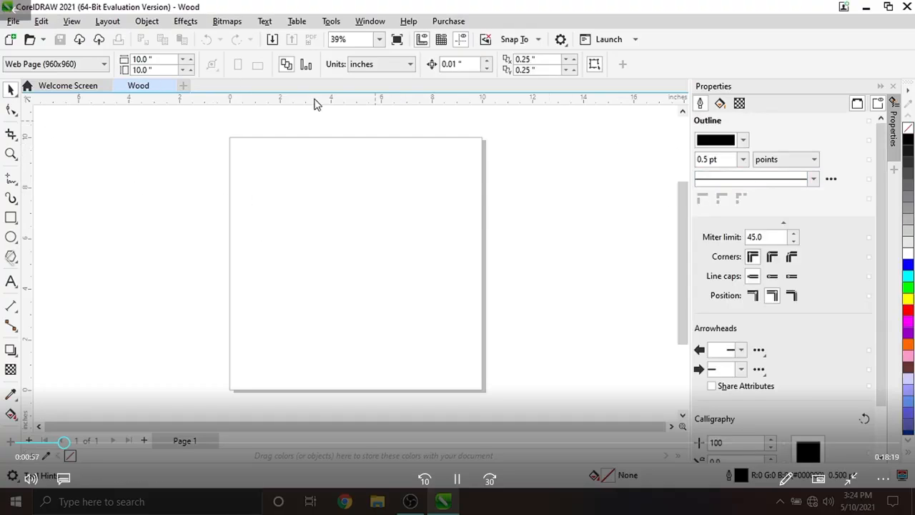
{"action": "left_click", "coordinate": [147, 21]}
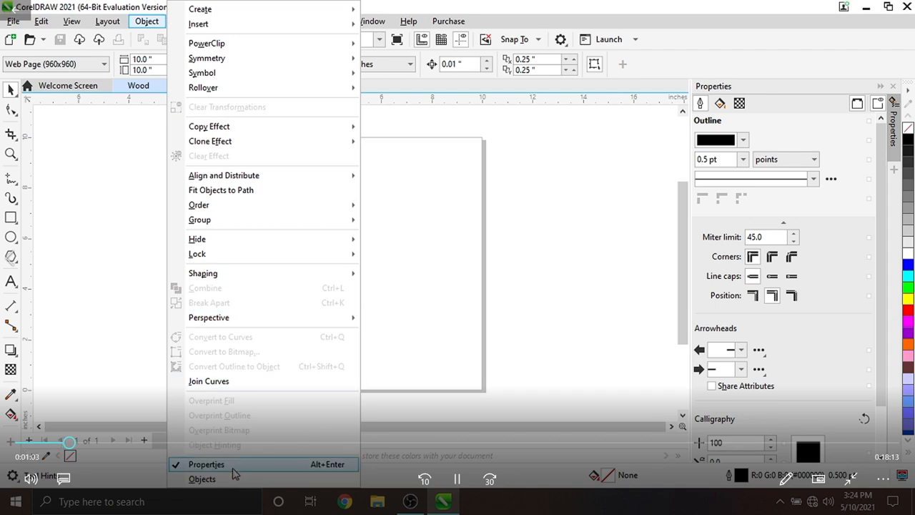
{"action": "left_click", "coordinate": [787, 136]}
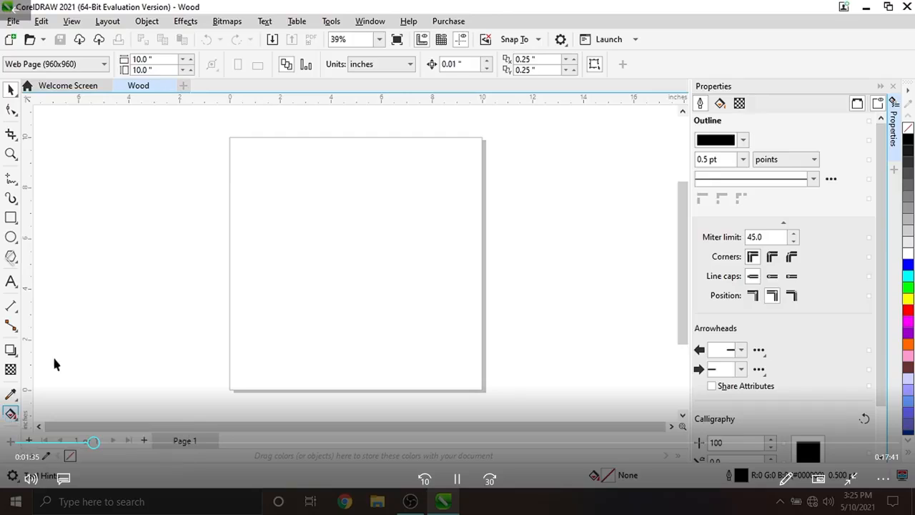
- Draw a paragraph text frame about 5 × 4 inches on the page and set its font size to 48 pt
{"action": "left_click", "coordinate": [11, 282]}
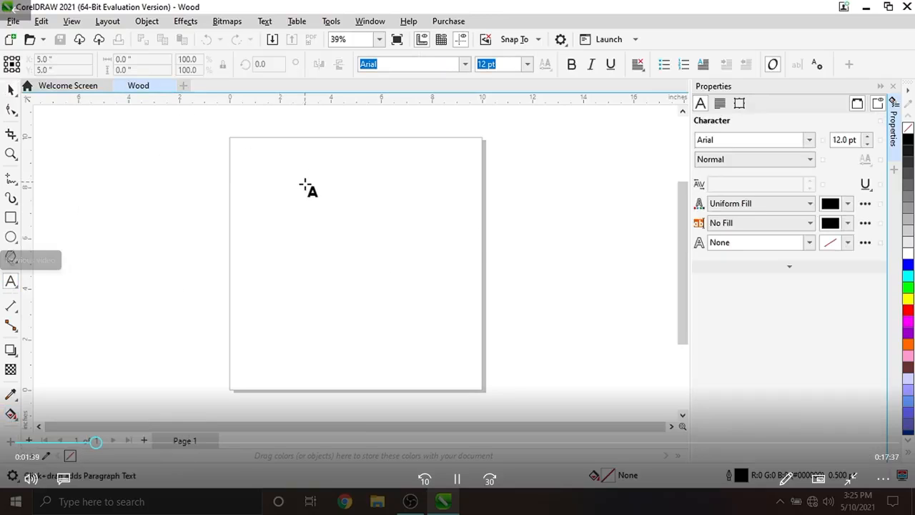
{"action": "left_click_drag", "start_coordinate": [293, 178], "coordinate": [421, 283]}
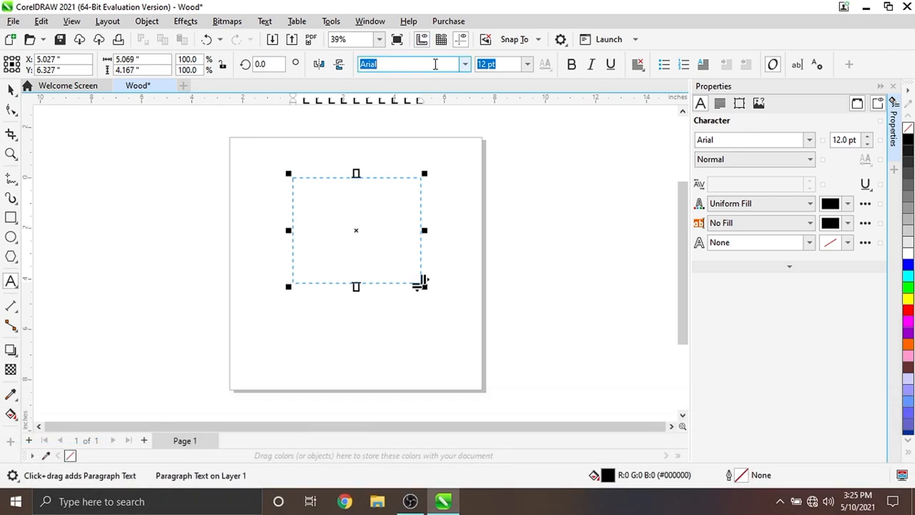
{"action": "left_click", "coordinate": [530, 67]}
{"action": "left_click", "coordinate": [341, 211]}
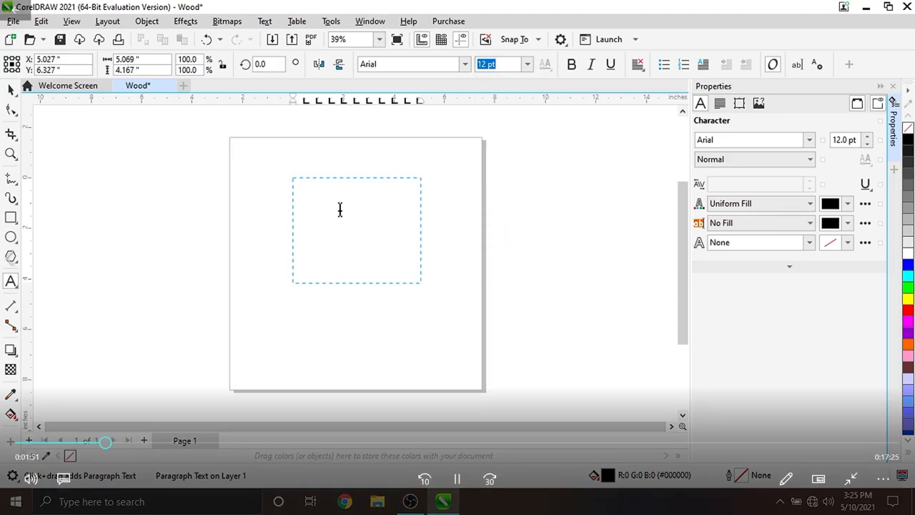
{"action": "type", "text": "48"}
{"action": "key", "text": "Return"}
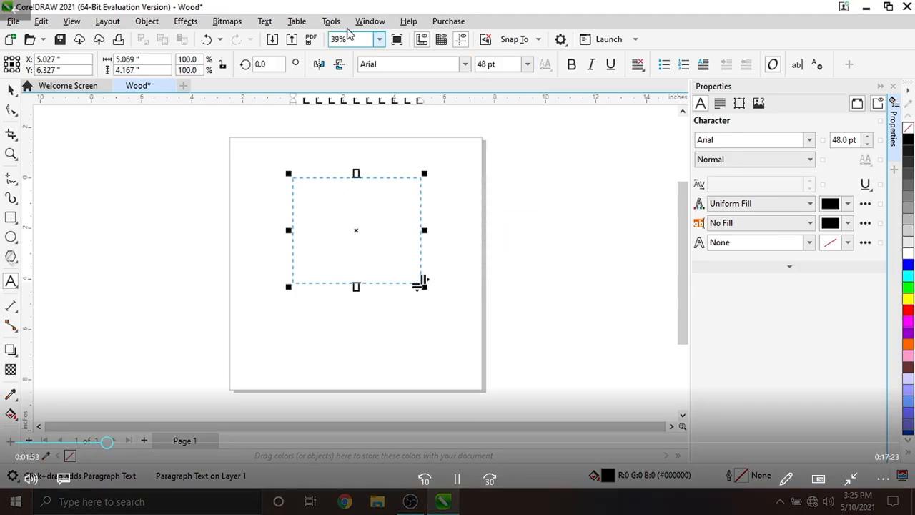
- Zoom to 50% and type 'Hi' and 'Hello' on two lines in the text frame
{"action": "left_click", "coordinate": [380, 40]}
{"action": "left_click", "coordinate": [365, 122]}
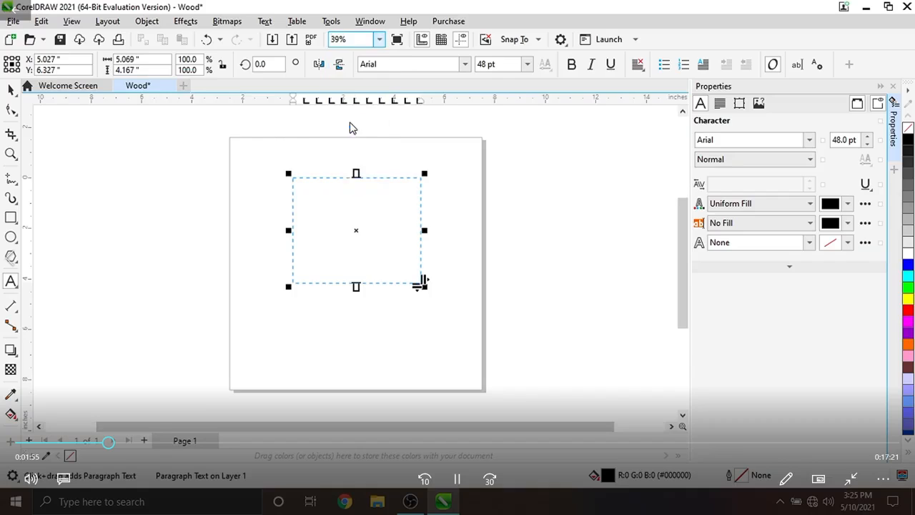
{"action": "left_click", "coordinate": [329, 201]}
{"action": "type", "text": "Hi"}
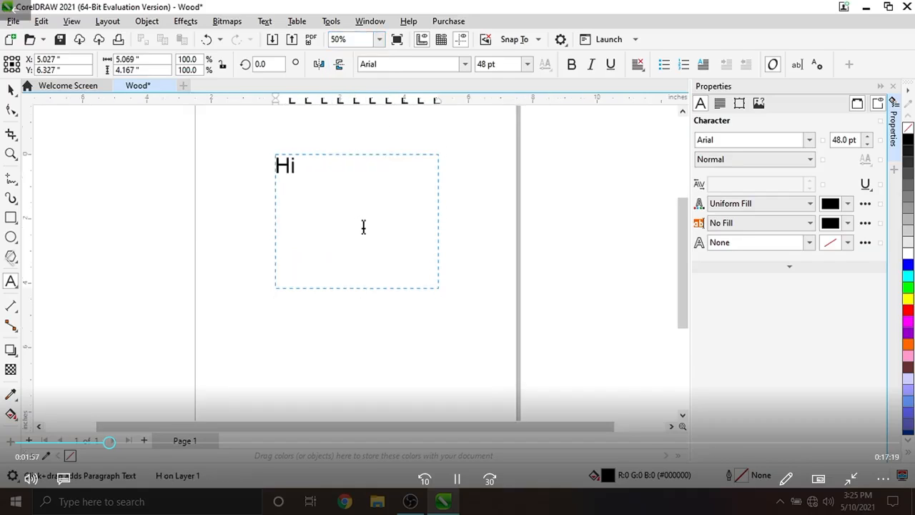
{"action": "key", "text": "Return"}
{"action": "type", "text": "Hello"}
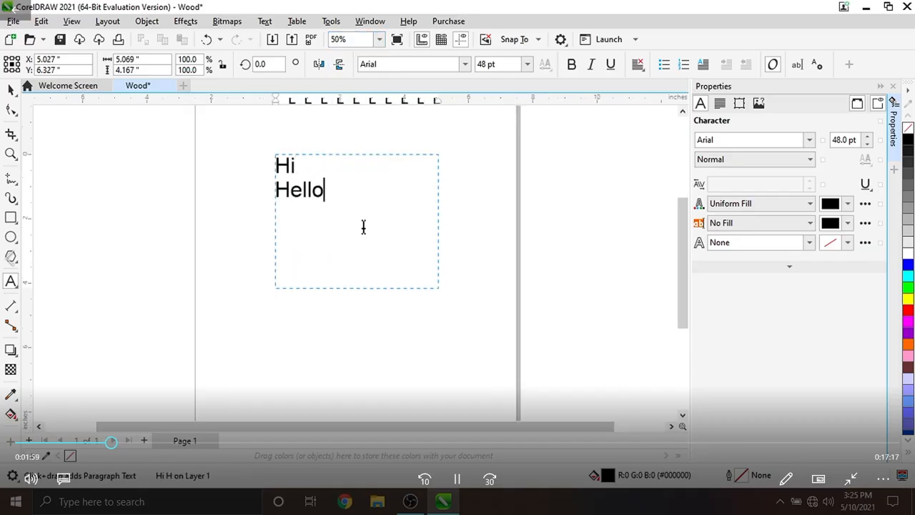
{"action": "key", "text": "Escape"}
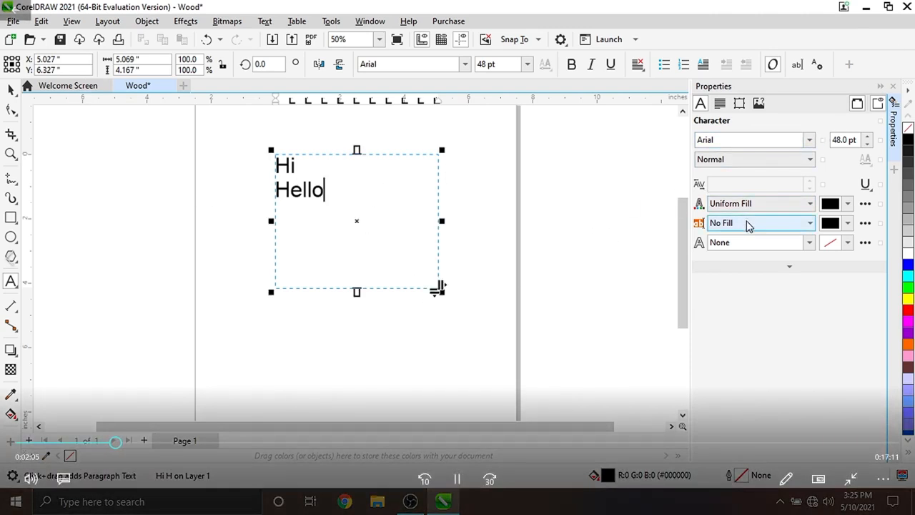
- Open the Print dialog for the document
{"action": "left_click", "coordinate": [14, 22]}
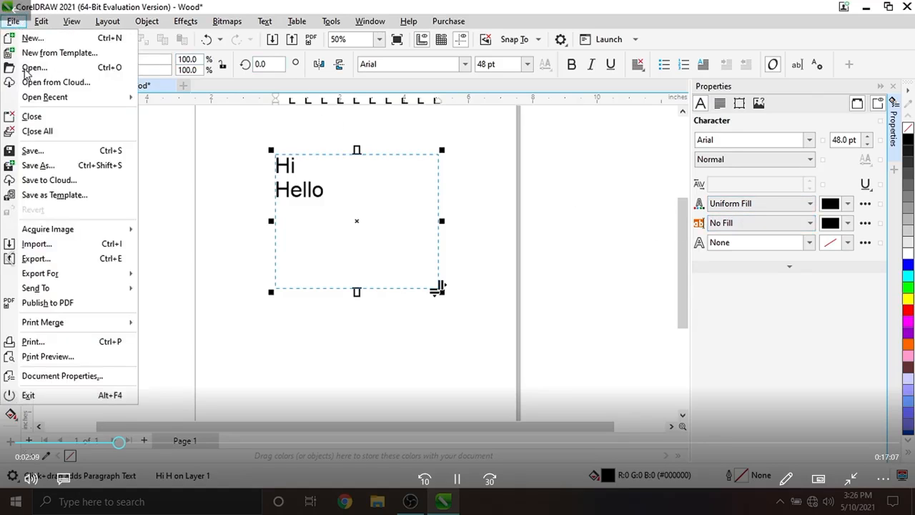
{"action": "left_click", "coordinate": [45, 343]}
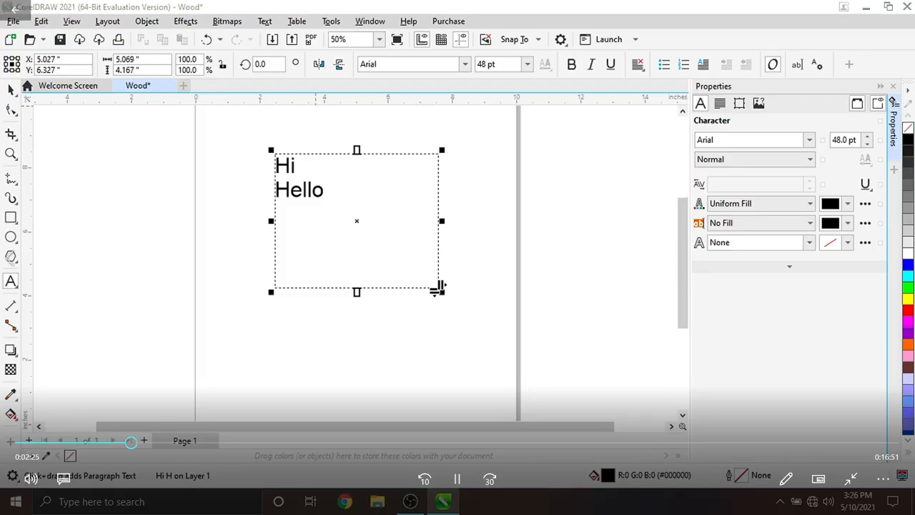
{"action": "key", "text": "ctrl+p"}
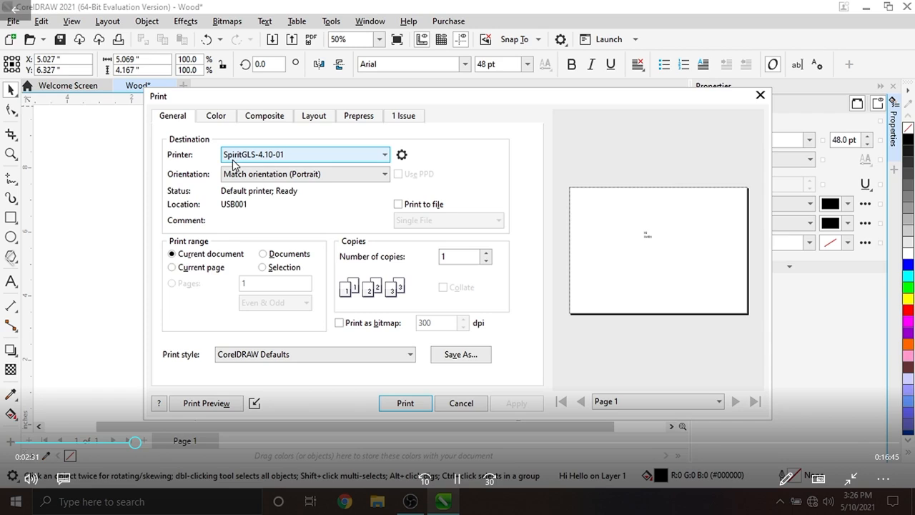
- Open the SpiritGLS printer properties and set the DPI to 1500
{"action": "left_click", "coordinate": [401, 156]}
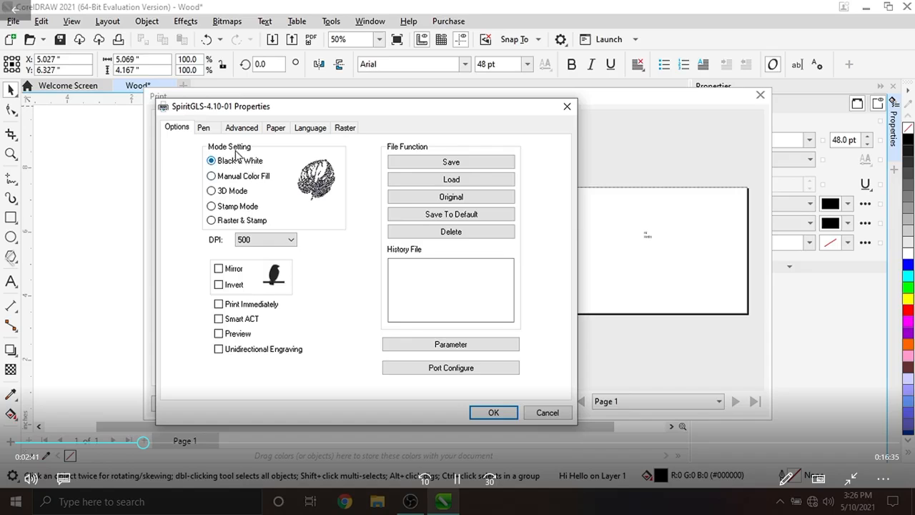
{"action": "left_click", "coordinate": [265, 241]}
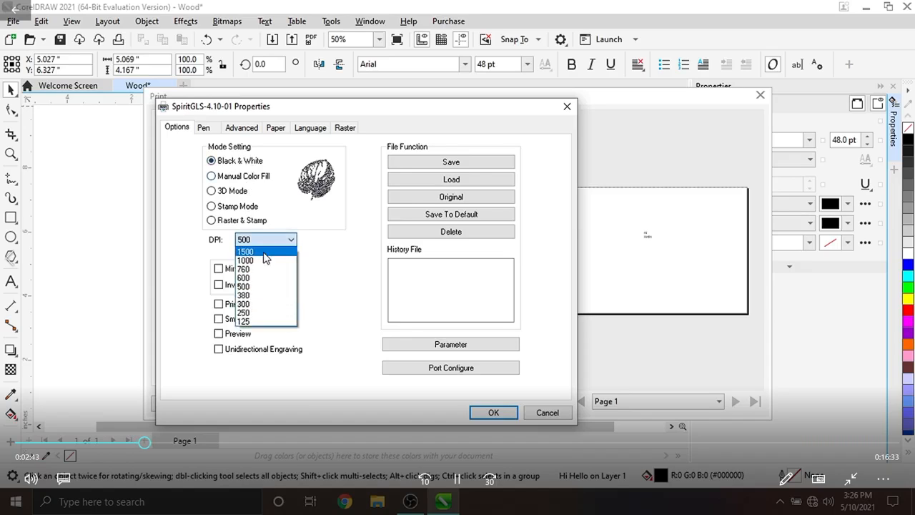
{"action": "left_click", "coordinate": [264, 253]}
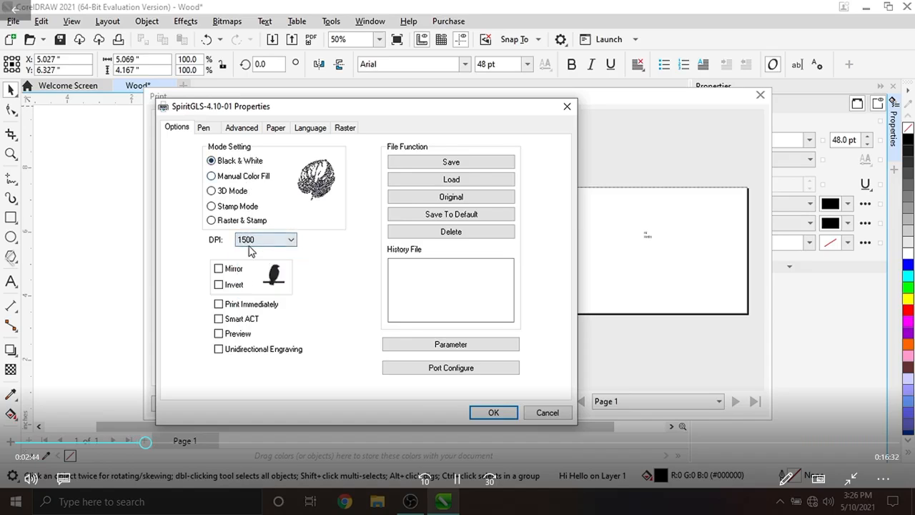
{"action": "left_click", "coordinate": [218, 269]}
{"action": "left_click", "coordinate": [218, 284]}
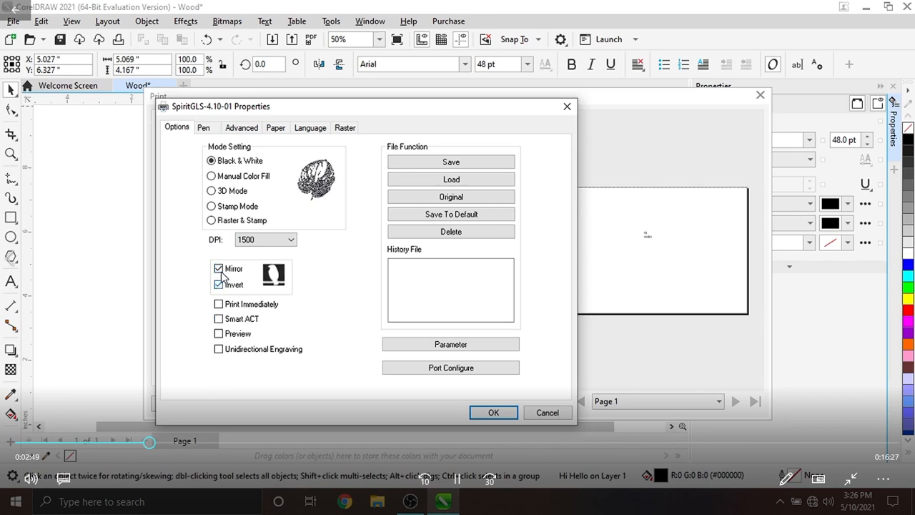
{"action": "left_click", "coordinate": [218, 268]}
{"action": "left_click", "coordinate": [218, 285]}
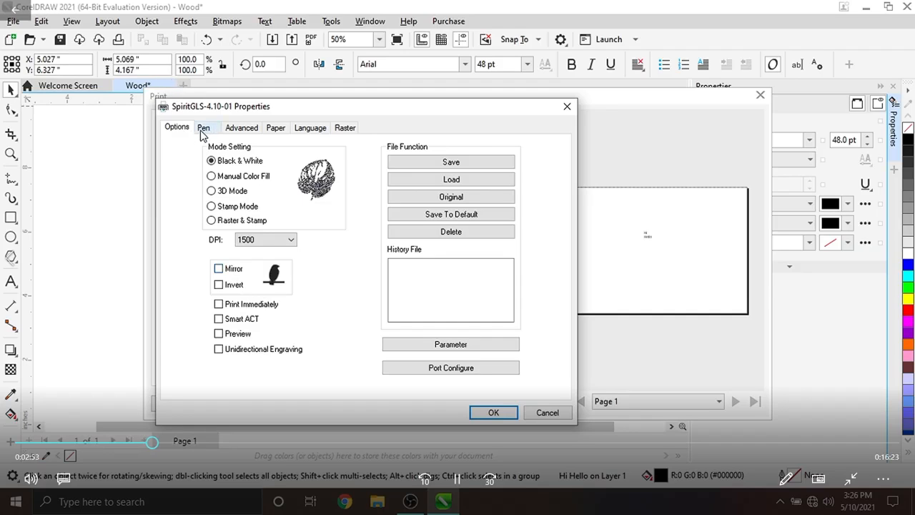
- Set the advanced position mode to Center with SmartCenter enabled
{"action": "left_click", "coordinate": [241, 133]}
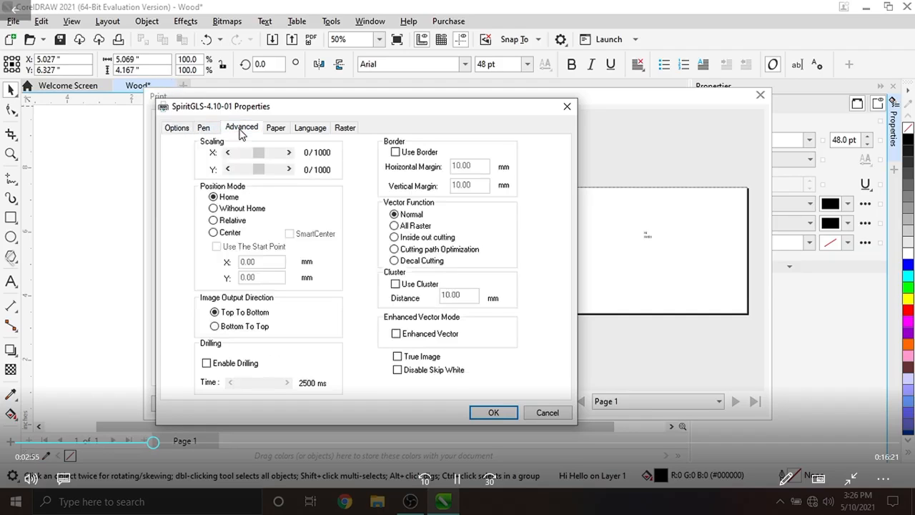
{"action": "left_click", "coordinate": [214, 234]}
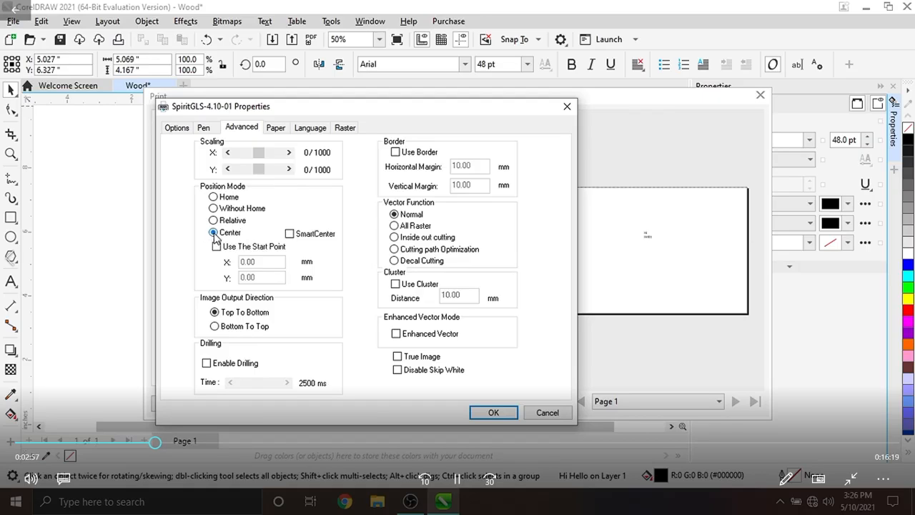
{"action": "left_click", "coordinate": [290, 233]}
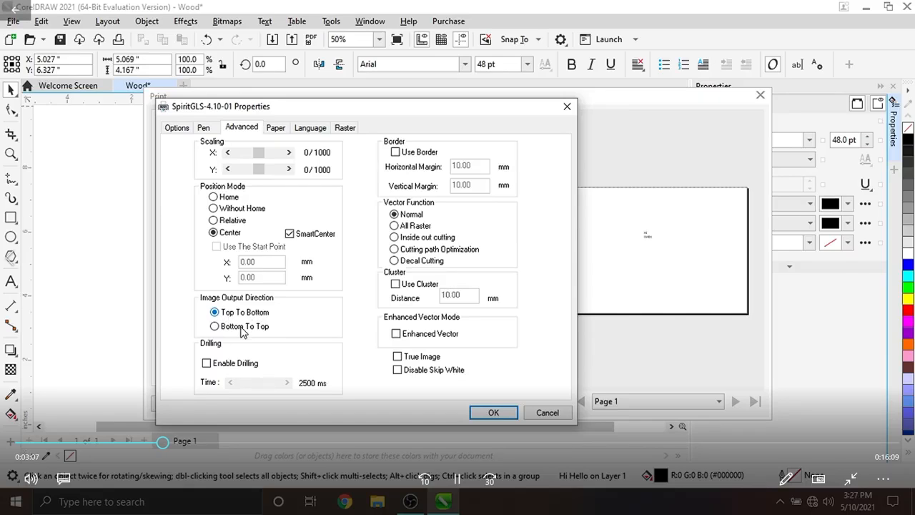
{"action": "left_click", "coordinate": [214, 326]}
{"action": "left_click", "coordinate": [216, 312]}
{"action": "left_click", "coordinate": [215, 324]}
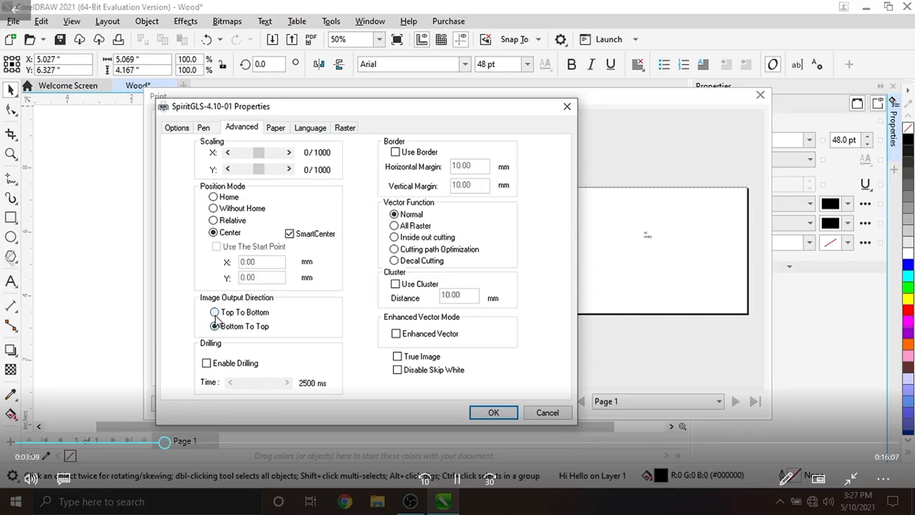
- Enable Air for pen 1 in the pen settings
{"action": "left_click", "coordinate": [203, 129]}
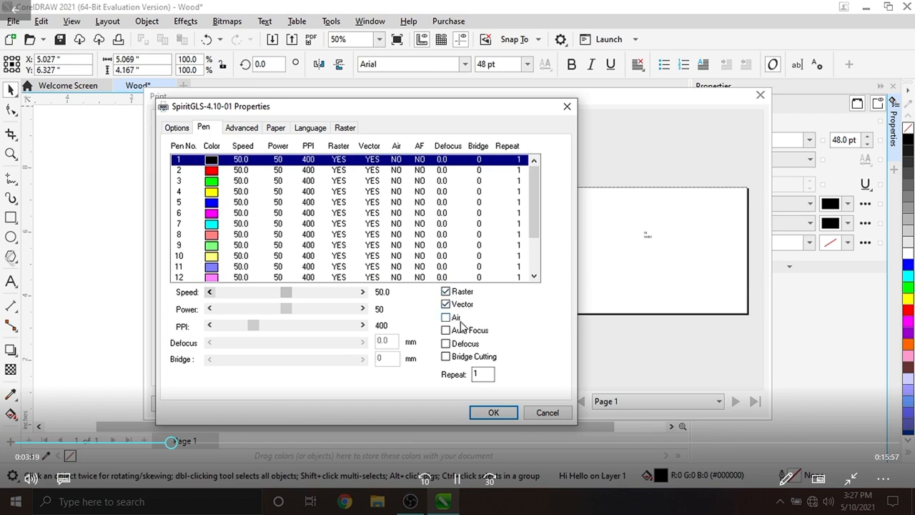
{"action": "left_click", "coordinate": [447, 317]}
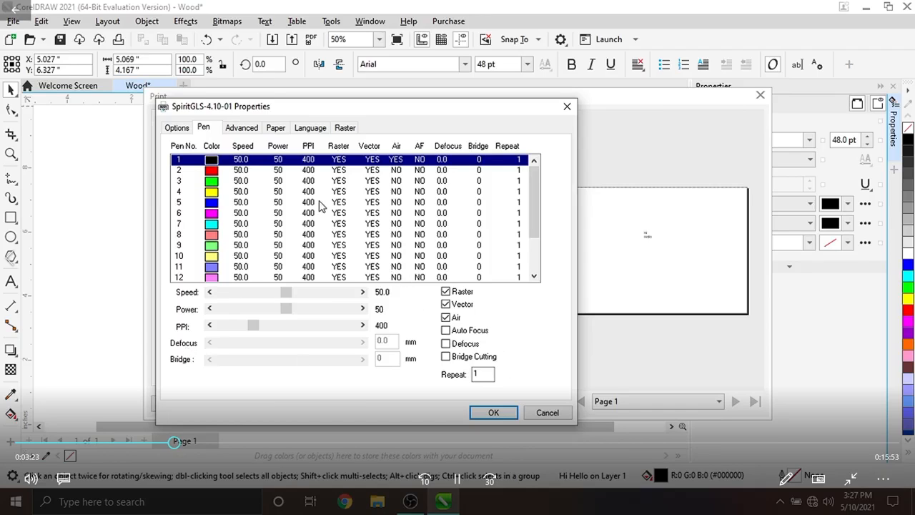
- Set pen 2's speed to 100 and raise its power, then apply the print settings and close the Print dialog
{"action": "left_click", "coordinate": [254, 172]}
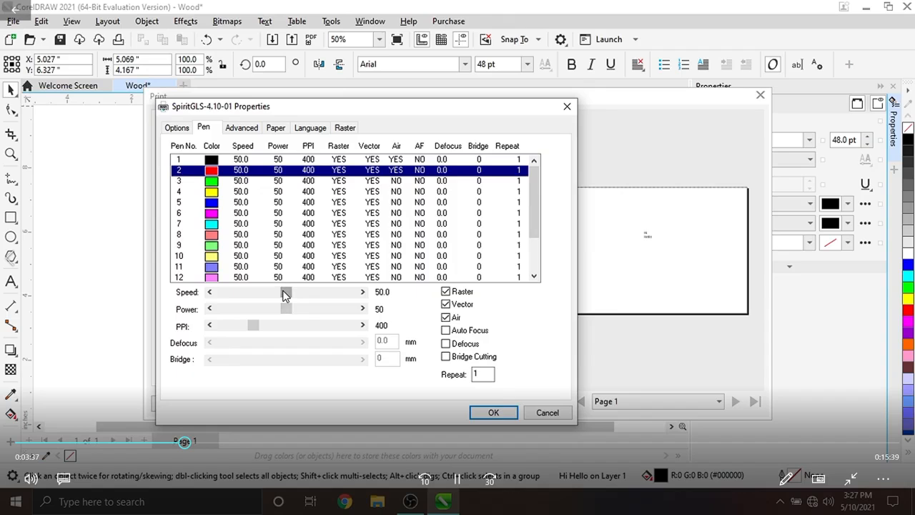
{"action": "left_click_drag", "start_coordinate": [285, 294], "coordinate": [354, 293]}
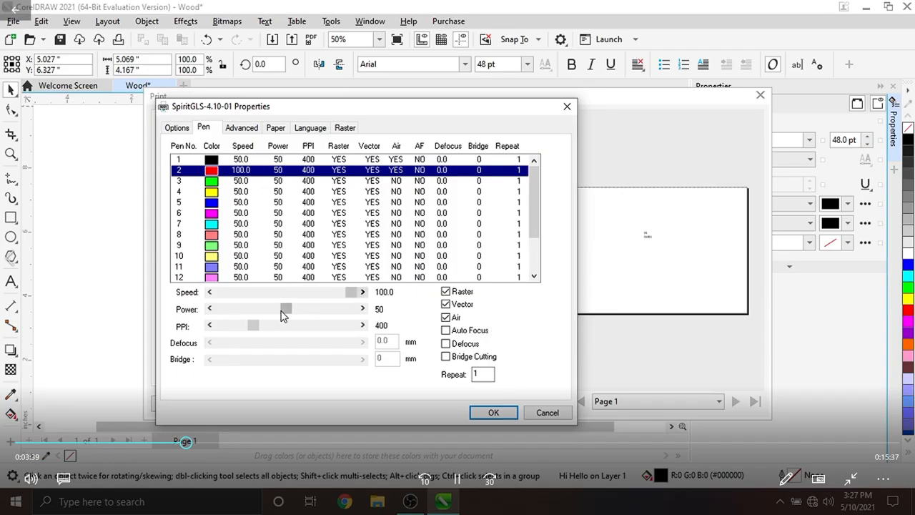
{"action": "left_click_drag", "start_coordinate": [286, 310], "coordinate": [350, 310]}
{"action": "left_click", "coordinate": [494, 413]}
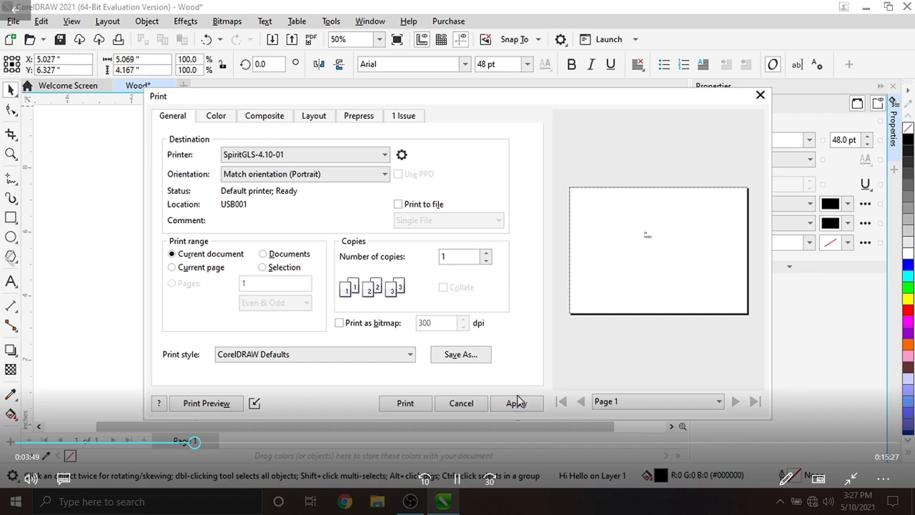
{"action": "left_click", "coordinate": [517, 405]}
{"action": "left_click", "coordinate": [462, 403]}
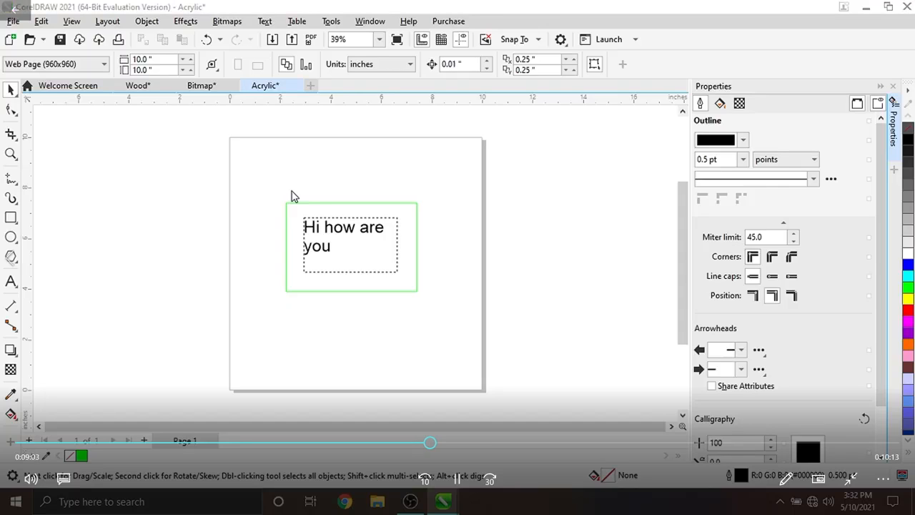
- Open the SpiritGLS printer properties for the Acrylic document and set the DPI to 1500
{"action": "key", "text": "ctrl+p"}
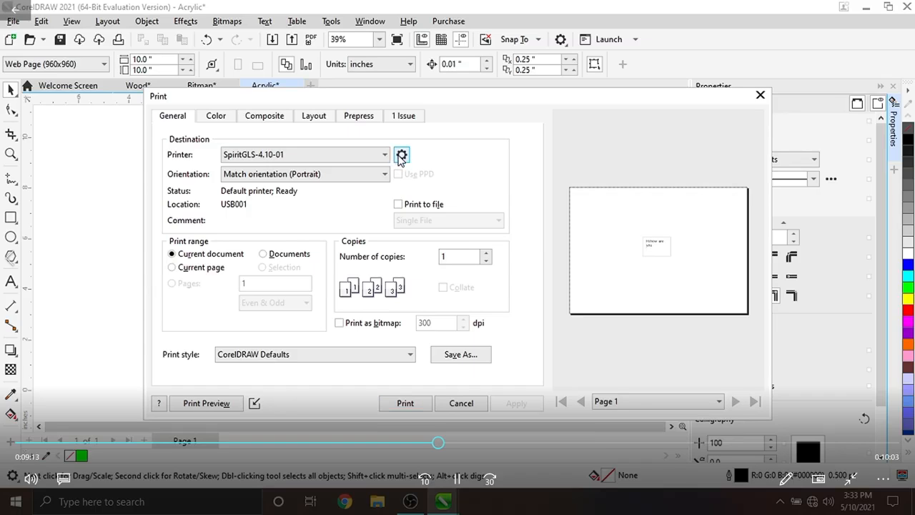
{"action": "left_click", "coordinate": [401, 156]}
{"action": "left_click", "coordinate": [263, 241]}
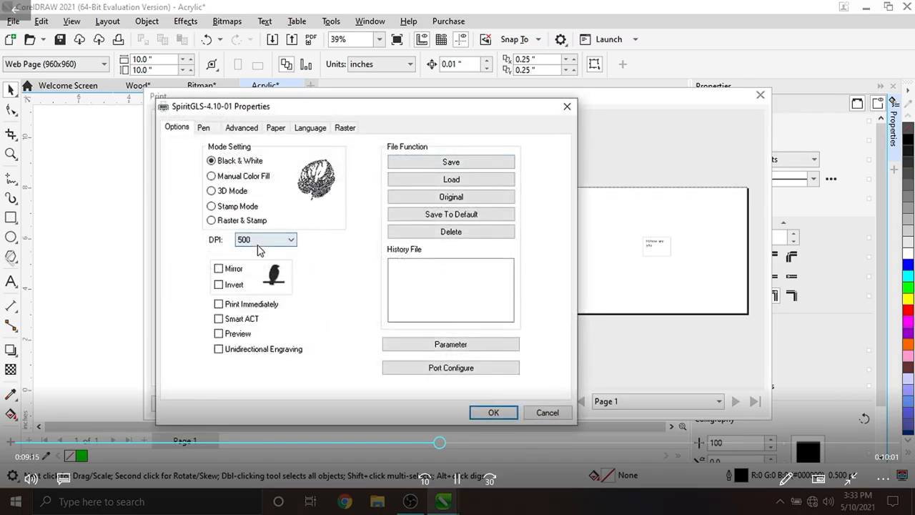
{"action": "left_click", "coordinate": [258, 252]}
- Enable Air for pen 1 in the pen settings
{"action": "left_click", "coordinate": [206, 128]}
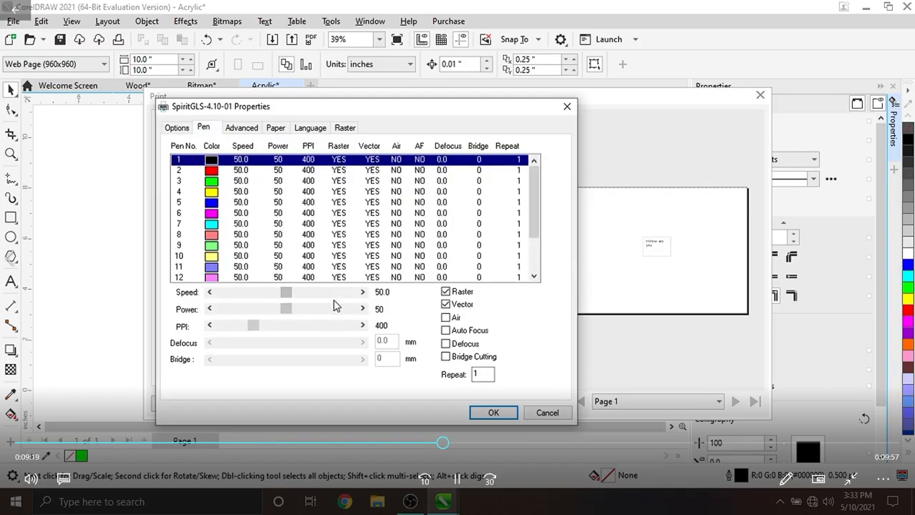
{"action": "left_click", "coordinate": [446, 317]}
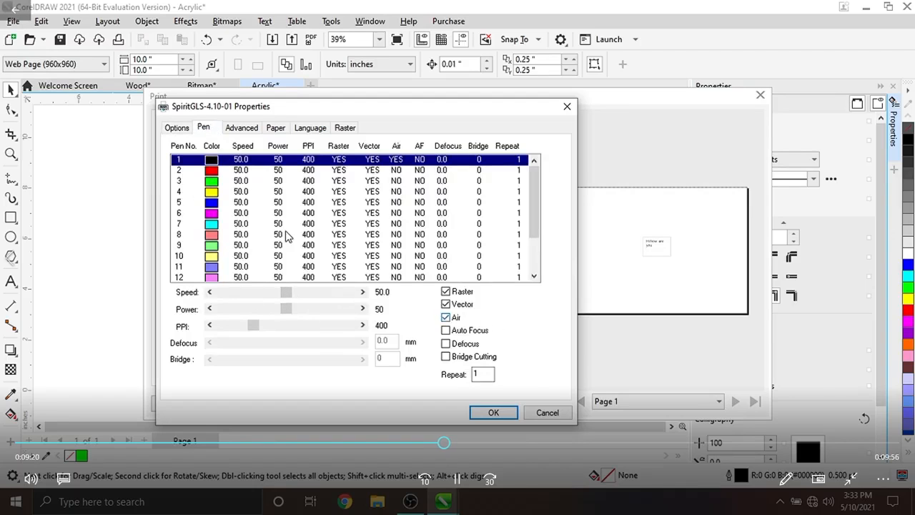
- Set pen 3 to vector only by disabling Raster, with power 100 and speed 20
{"action": "left_click", "coordinate": [256, 183]}
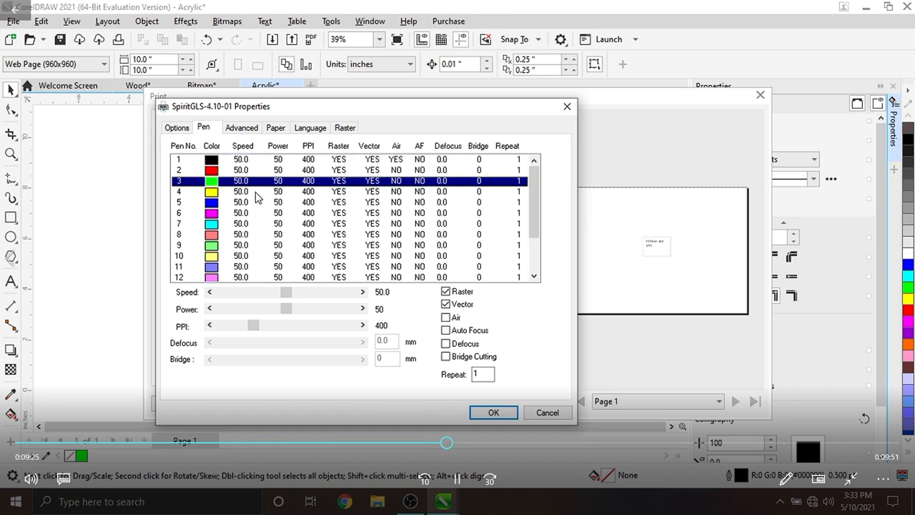
{"action": "left_click", "coordinate": [446, 292]}
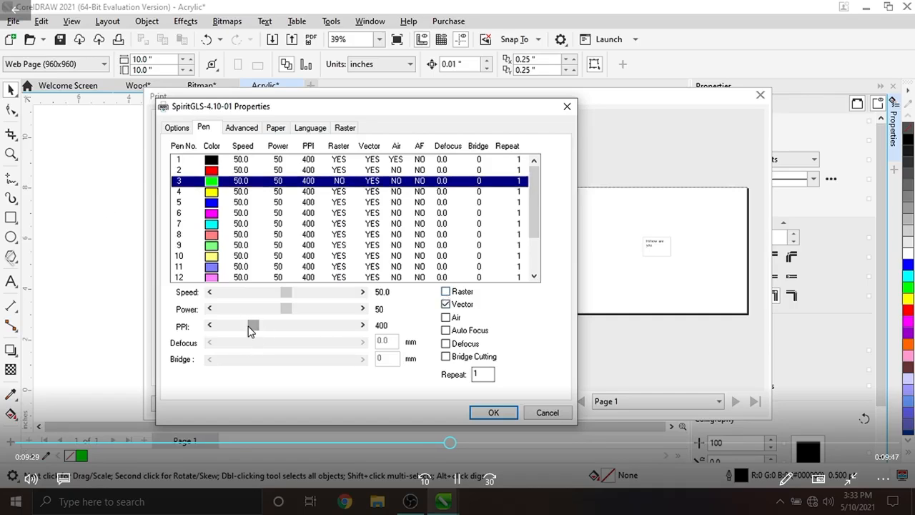
{"action": "left_click_drag", "start_coordinate": [251, 331], "coordinate": [373, 338]}
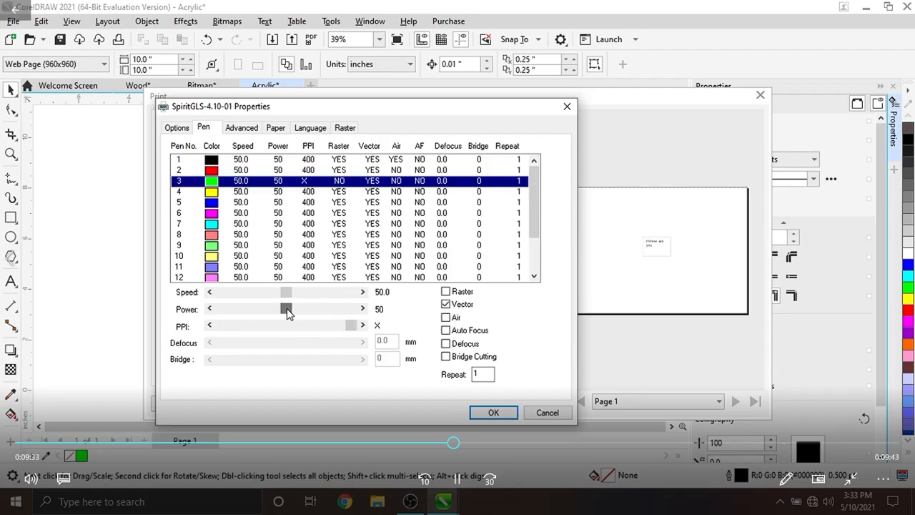
{"action": "left_click_drag", "start_coordinate": [287, 309], "coordinate": [352, 311]}
{"action": "left_click_drag", "start_coordinate": [287, 297], "coordinate": [251, 295]}
{"action": "left_click", "coordinate": [210, 293]}
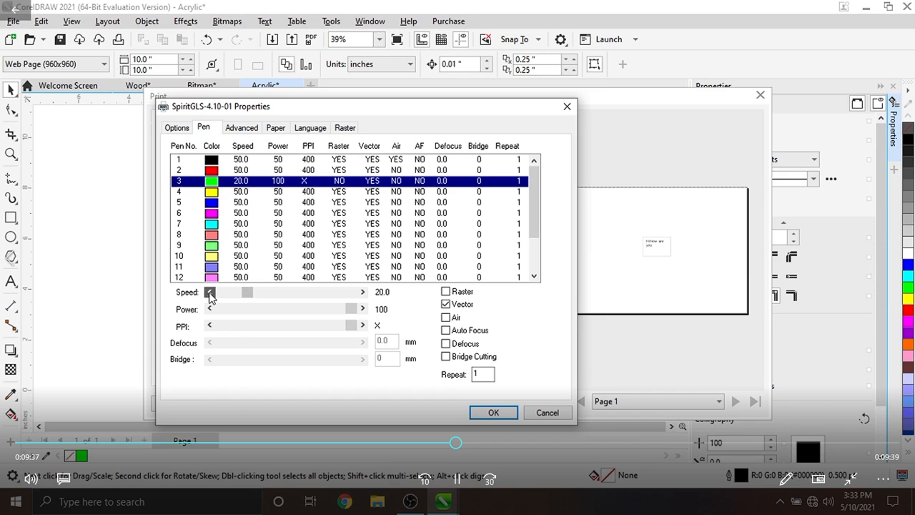
- Set pen 3's repeat count to 6 and enable Air
{"action": "left_click", "coordinate": [483, 374]}
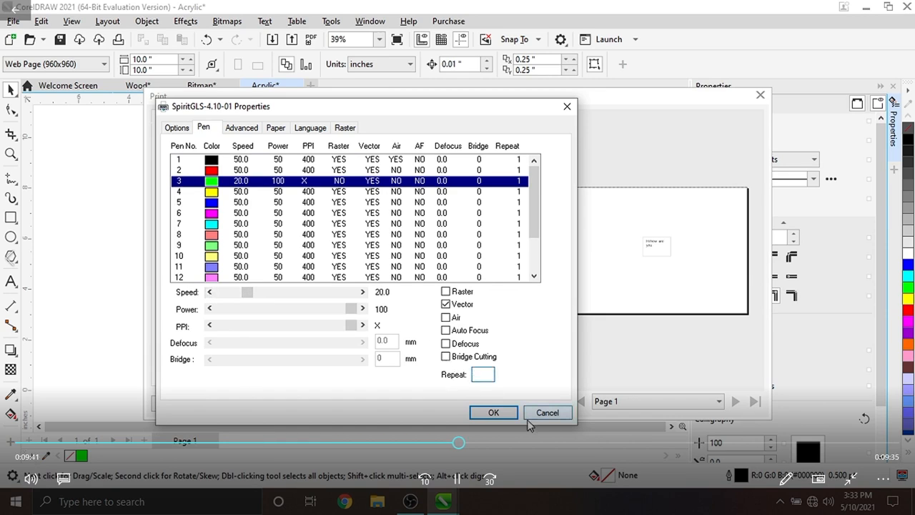
{"action": "type", "text": "6"}
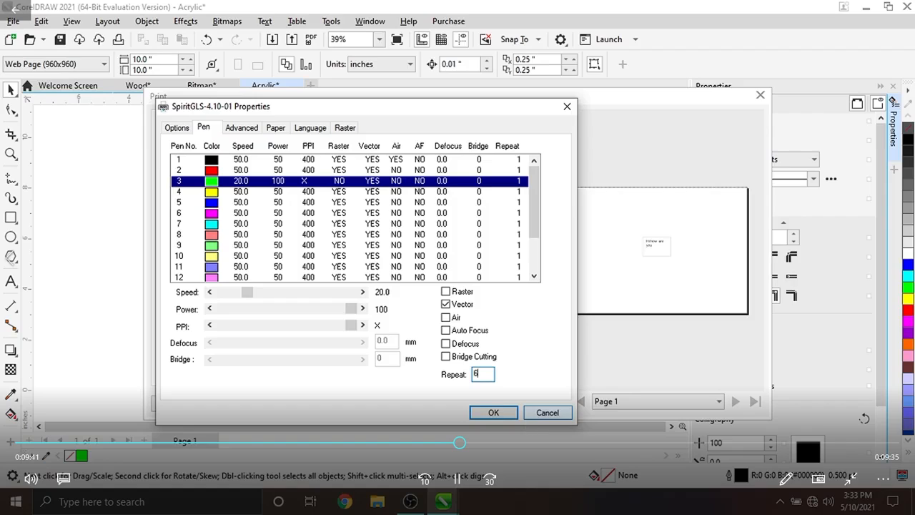
{"action": "left_click", "coordinate": [446, 318]}
- Set pen 1's speed to 25 and its power to 85
{"action": "left_click", "coordinate": [251, 160]}
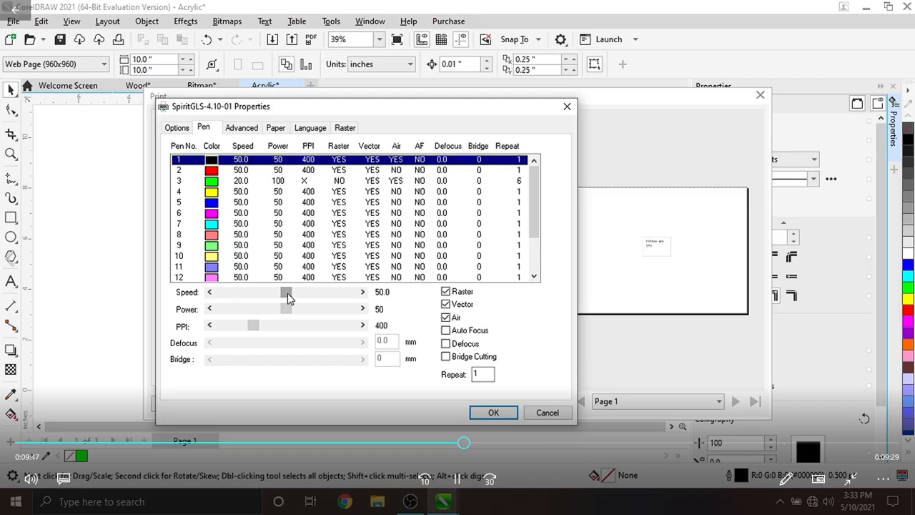
{"action": "left_click_drag", "start_coordinate": [288, 294], "coordinate": [326, 310]}
{"action": "left_click", "coordinate": [319, 290]}
{"action": "left_click", "coordinate": [364, 292]}
{"action": "left_click", "coordinate": [364, 309]}
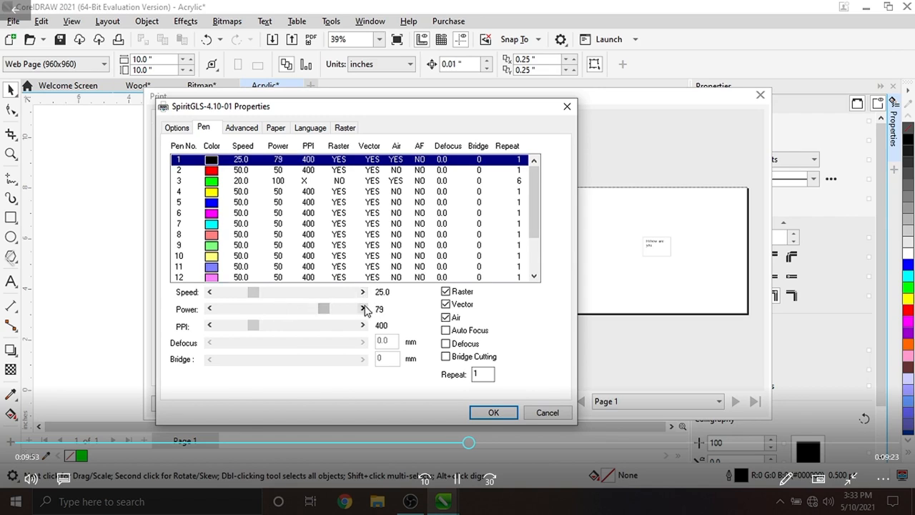
{"action": "left_click", "coordinate": [364, 309]}
{"action": "left_click", "coordinate": [364, 309]}
- Raise pen 1's PPI to 1500
{"action": "left_click_drag", "start_coordinate": [262, 330], "coordinate": [342, 328]}
{"action": "left_click", "coordinate": [363, 326]}
{"action": "left_click", "coordinate": [364, 326]}
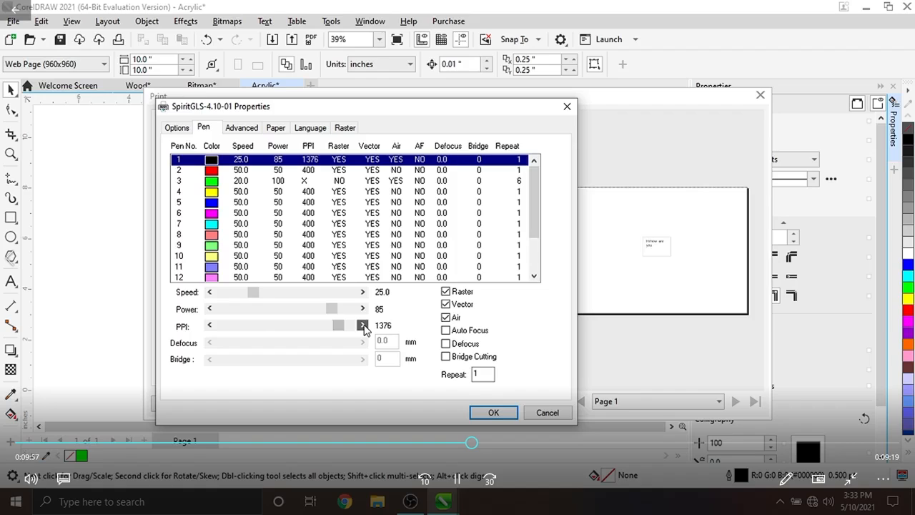
{"action": "left_click", "coordinate": [348, 328]}
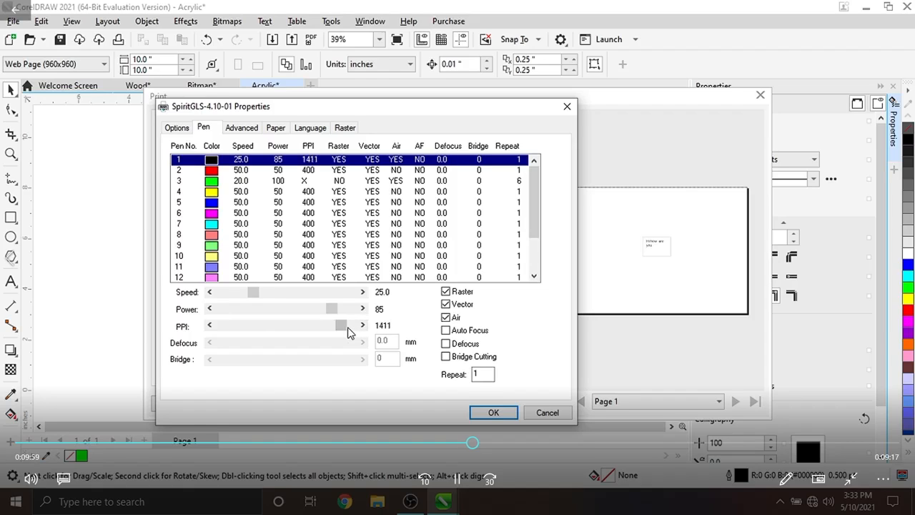
{"action": "left_click", "coordinate": [348, 329]}
{"action": "left_click", "coordinate": [363, 326]}
{"action": "left_click", "coordinate": [363, 326]}
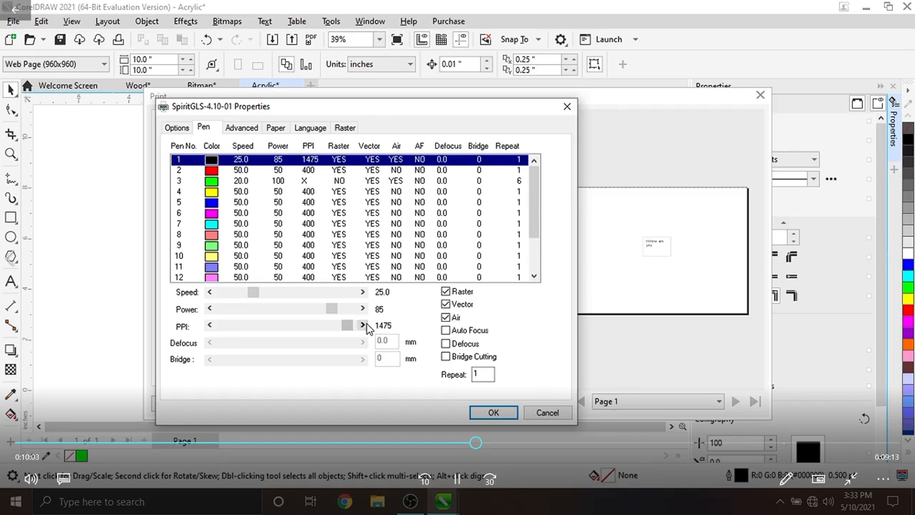
{"action": "left_click", "coordinate": [364, 326]}
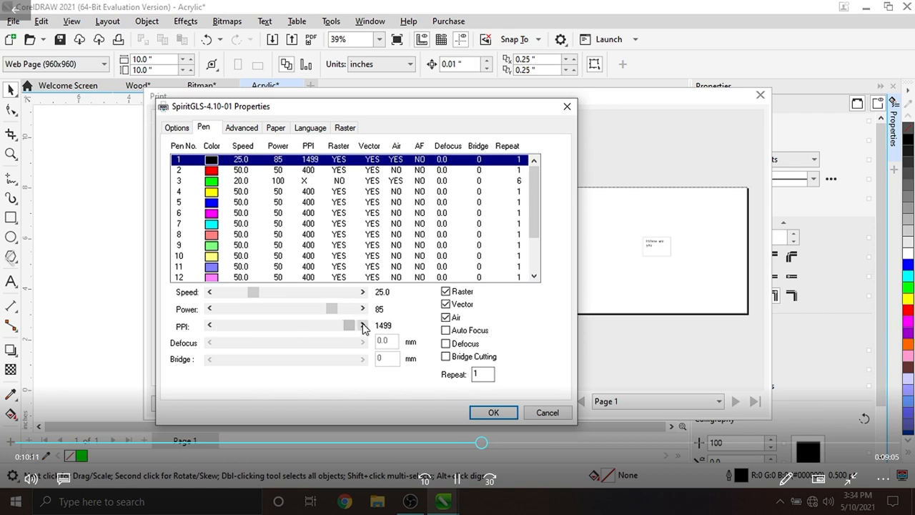
- Review the settings of pen 3 and pen 1
{"action": "left_click", "coordinate": [257, 183]}
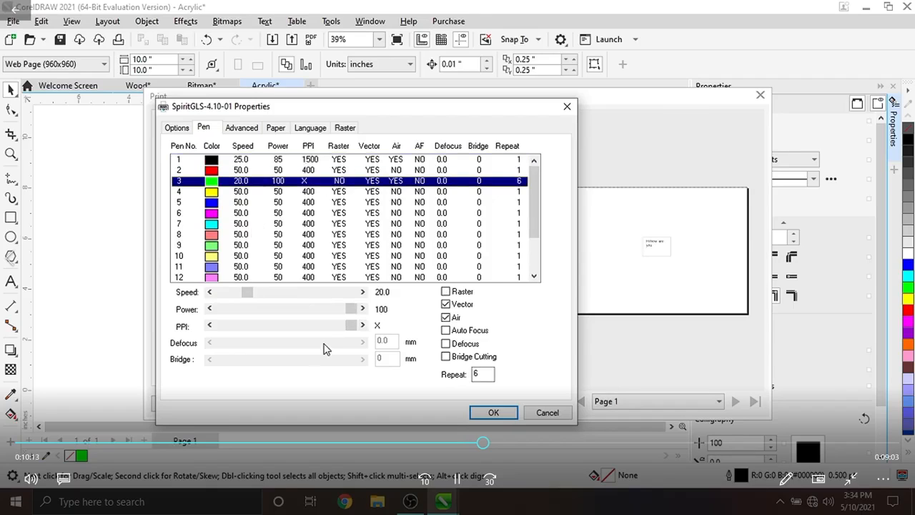
{"action": "left_click_drag", "start_coordinate": [351, 326], "coordinate": [386, 343]}
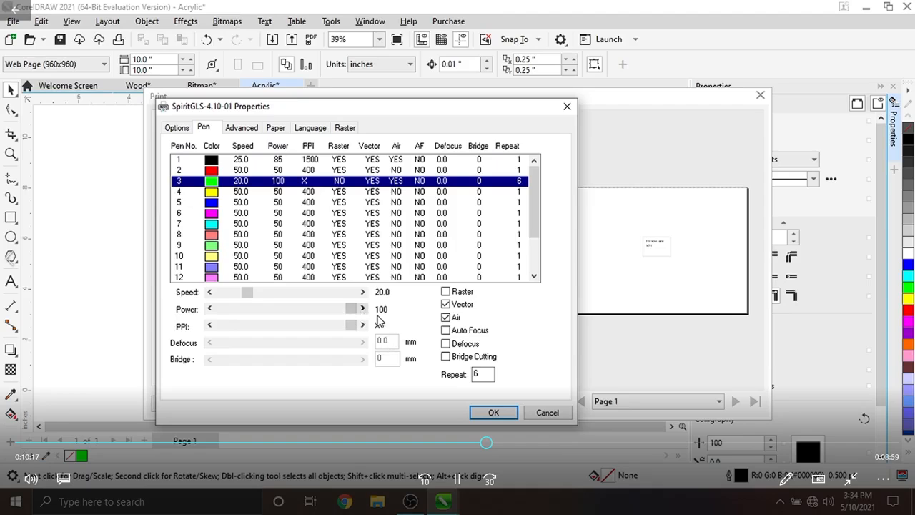
{"action": "left_click", "coordinate": [249, 169]}
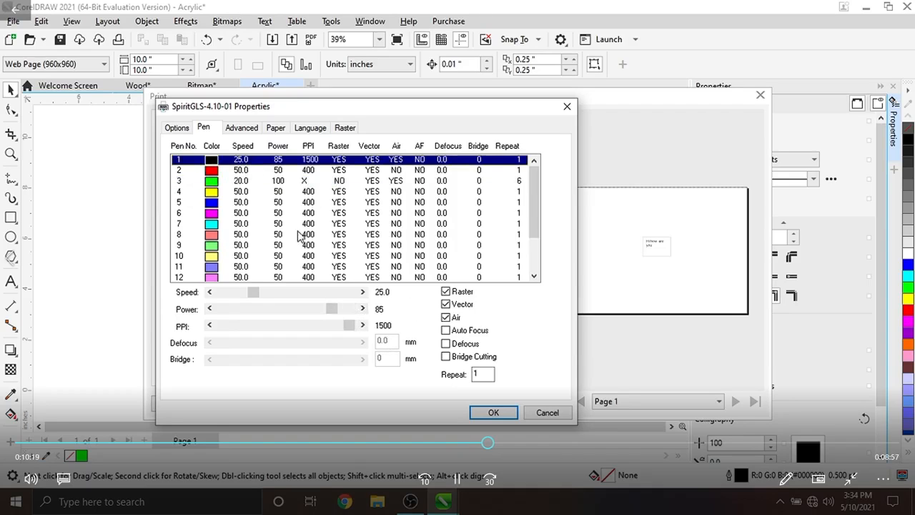
- Set the advanced position mode to Center with SmartCenter enabled
{"action": "left_click", "coordinate": [245, 133]}
{"action": "left_click", "coordinate": [214, 233]}
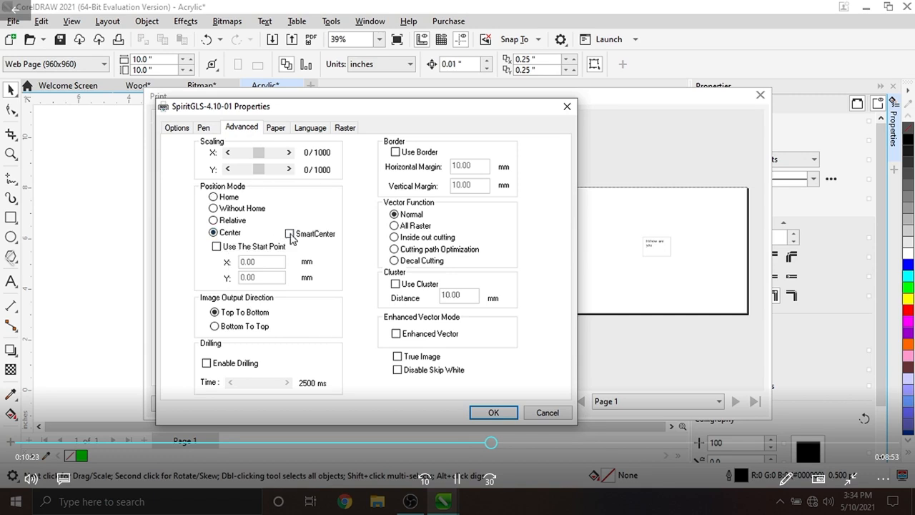
{"action": "left_click", "coordinate": [289, 233]}
- Confirm the printer properties and close the Print dialog
{"action": "left_click", "coordinate": [177, 129]}
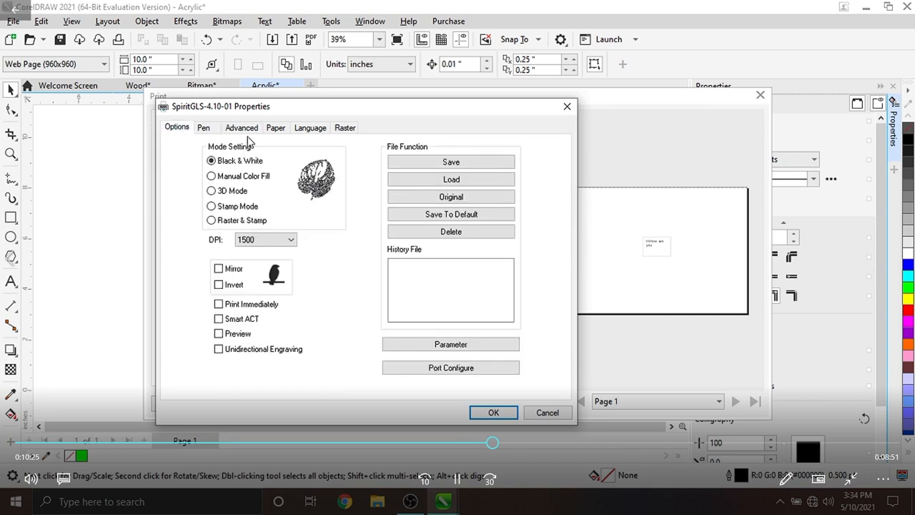
{"action": "left_click", "coordinate": [492, 414]}
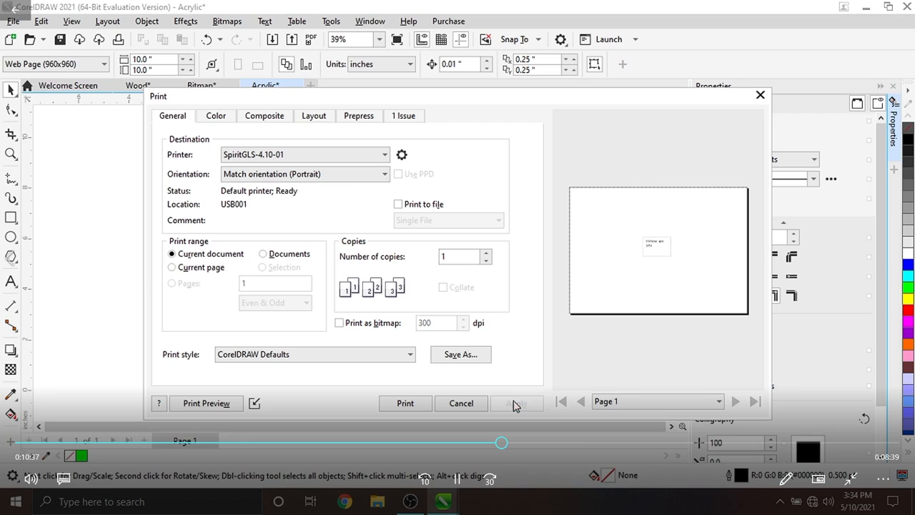
{"action": "left_click", "coordinate": [460, 404]}
- Select all the text inside the 'Hi how are you' text box
{"action": "left_click", "coordinate": [326, 248]}
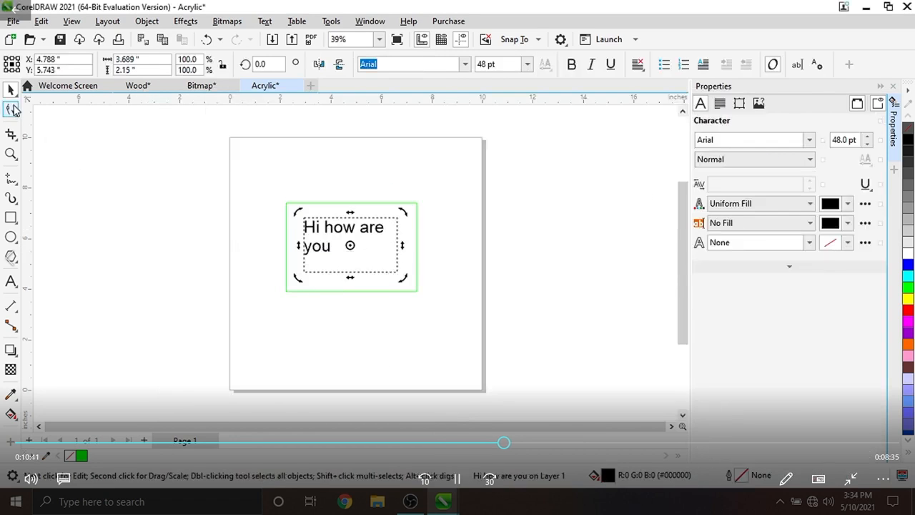
{"action": "left_click", "coordinate": [364, 270]}
{"action": "double_click", "coordinate": [316, 228]}
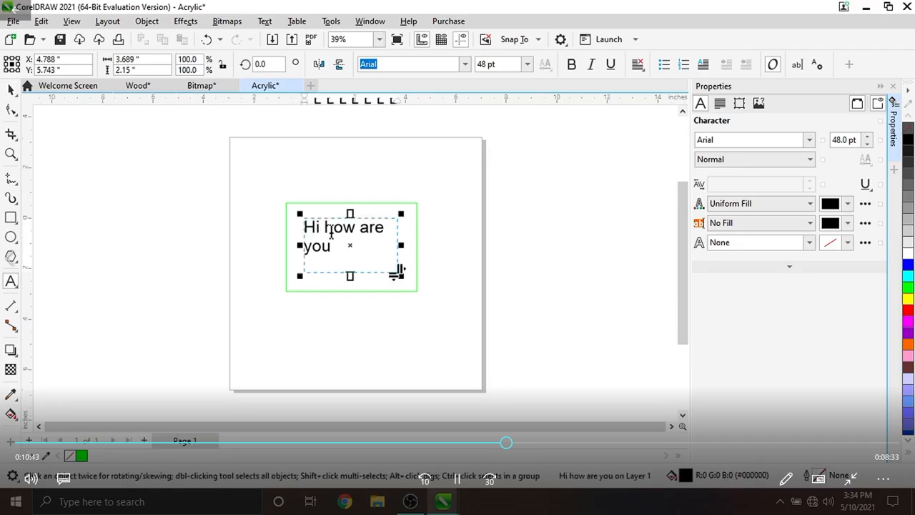
{"action": "key", "text": "ctrl+a"}
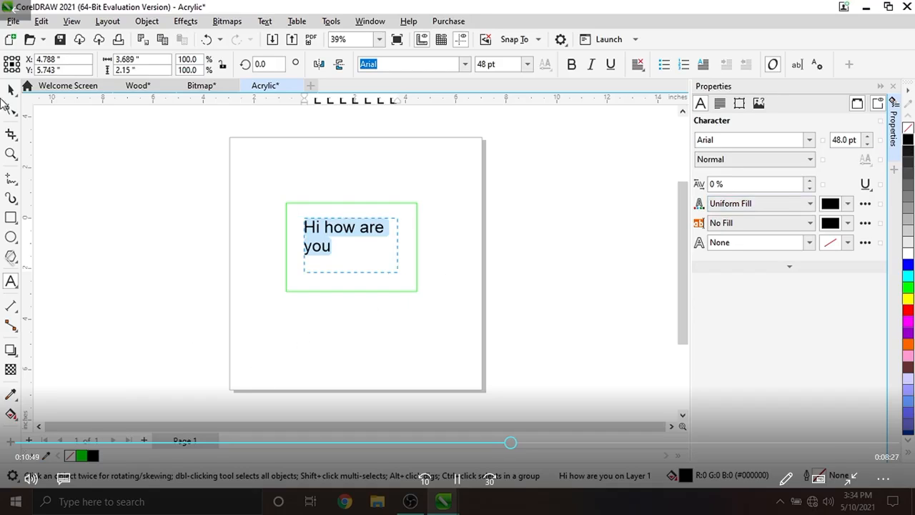
- Open the Print dialog, review the pen settings in the printer properties, and print the document
{"action": "left_click", "coordinate": [13, 20]}
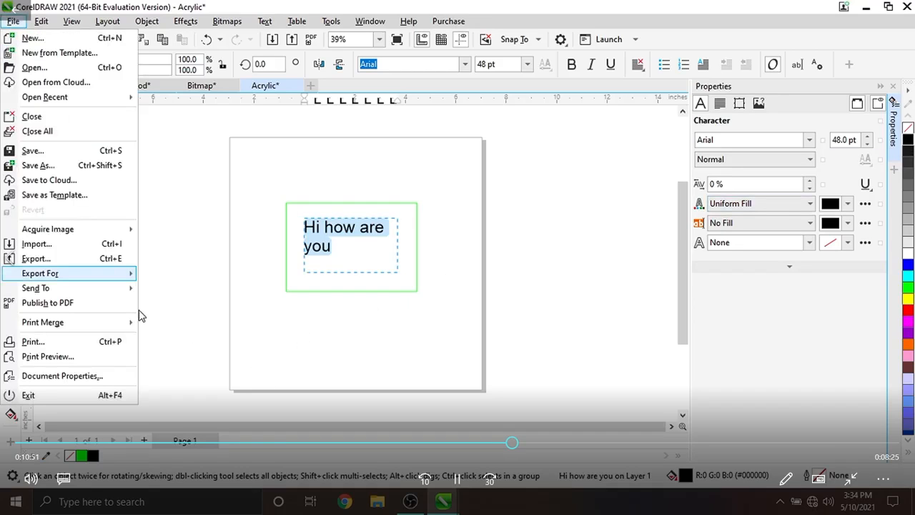
{"action": "left_click", "coordinate": [63, 347]}
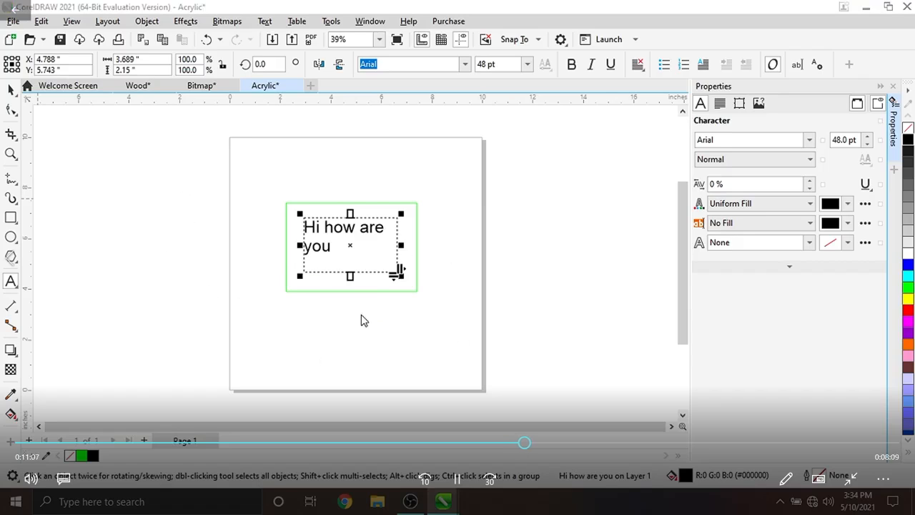
{"action": "key", "text": "ctrl+p"}
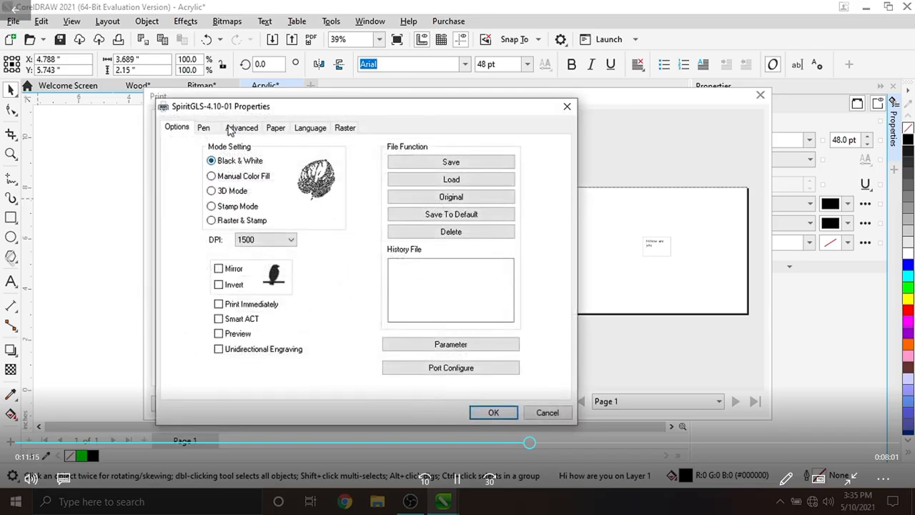
{"action": "left_click", "coordinate": [207, 128]}
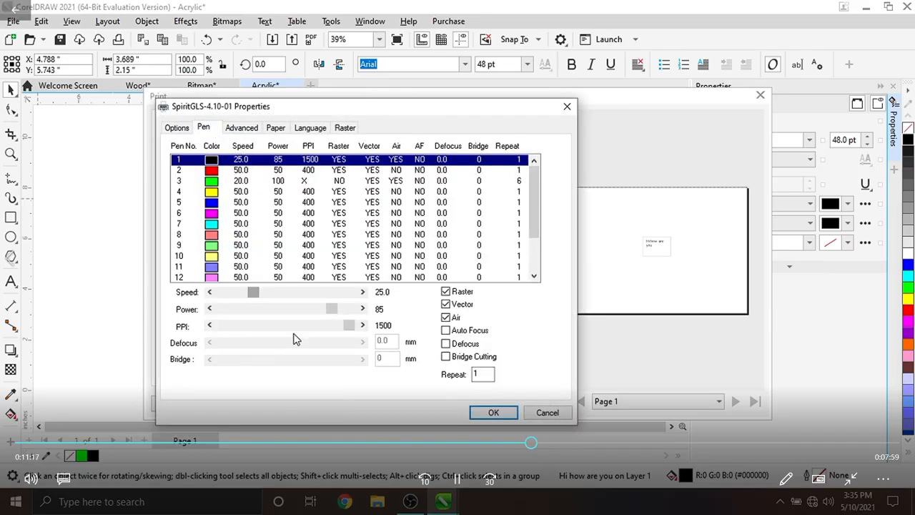
{"action": "left_click", "coordinate": [492, 412]}
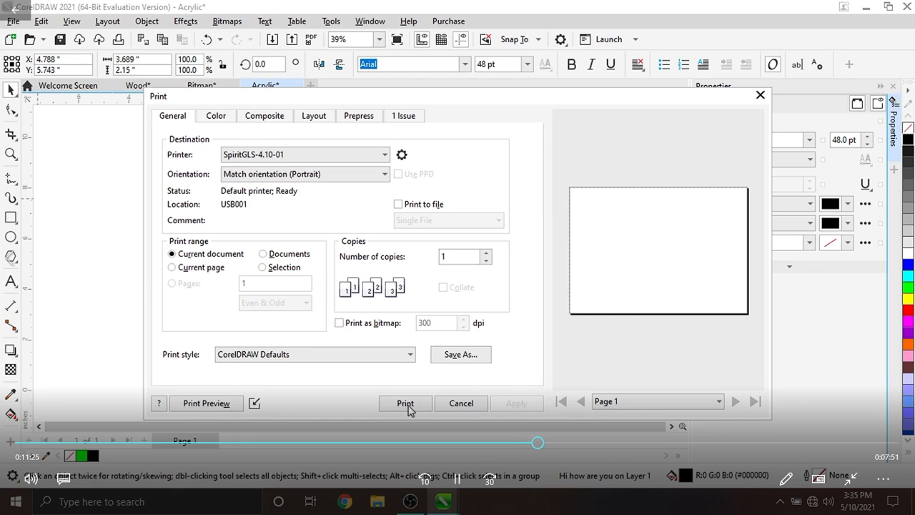
{"action": "left_click", "coordinate": [516, 405]}
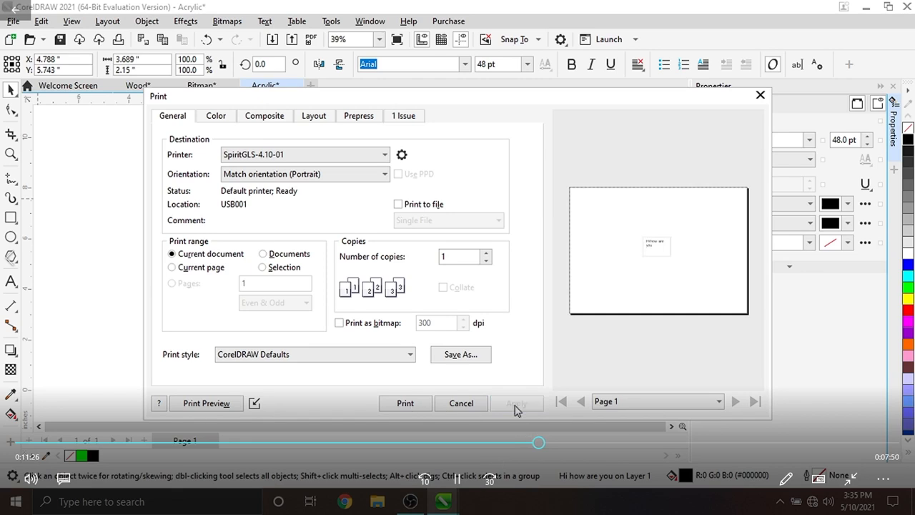
- Print the Acrylic document and create a new 10 × 10 inch document named Cutting
{"action": "left_click", "coordinate": [404, 403]}
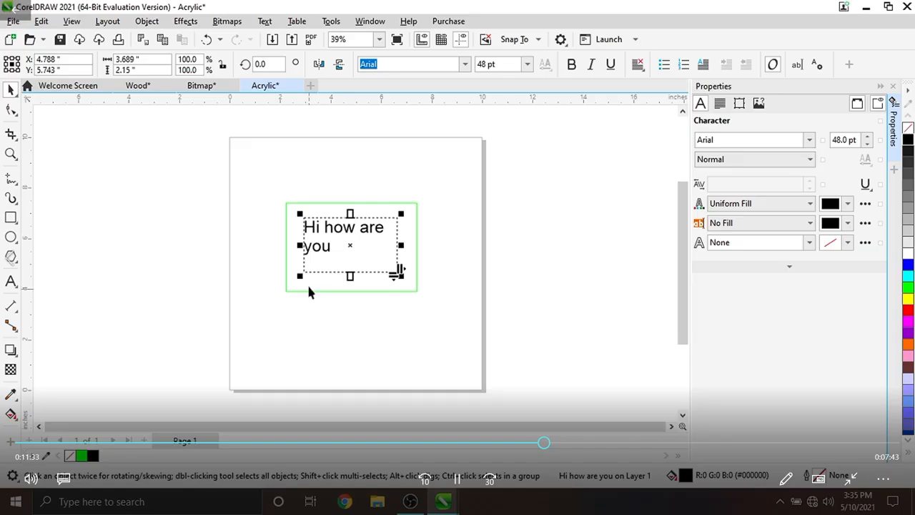
{"action": "left_click", "coordinate": [13, 21]}
{"action": "left_click", "coordinate": [13, 21]}
{"action": "left_click", "coordinate": [13, 21]}
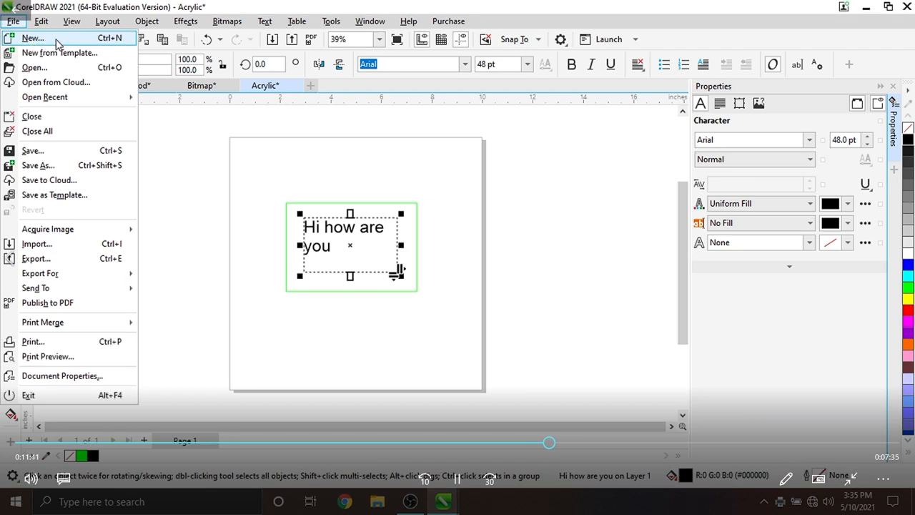
{"action": "left_click", "coordinate": [33, 38]}
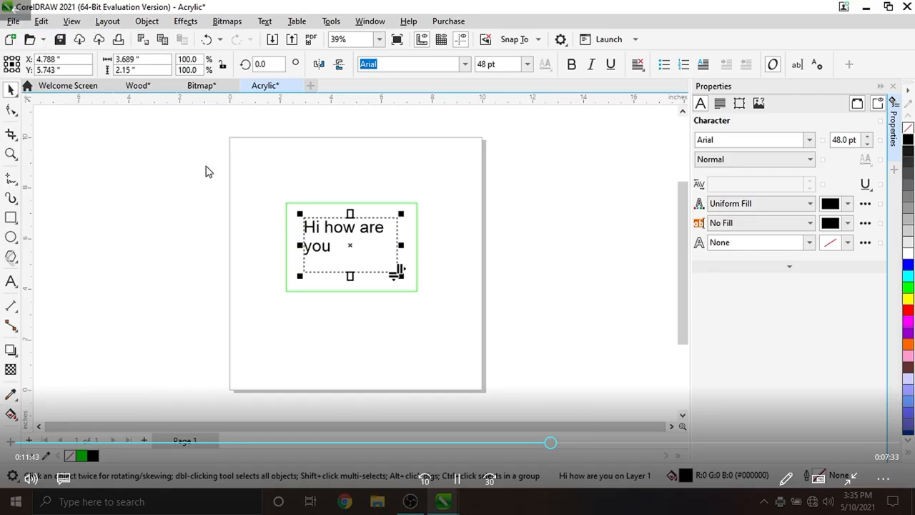
{"action": "key", "text": "BackSpace"}
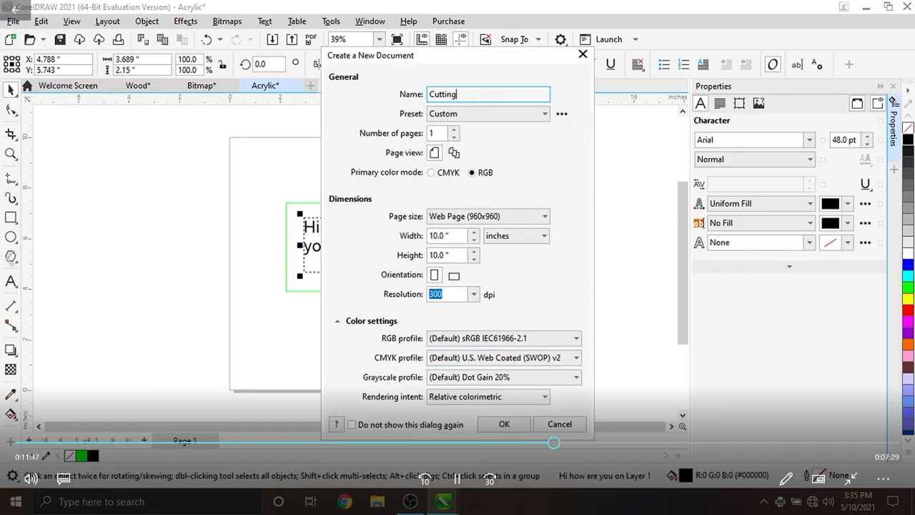
{"action": "left_click", "coordinate": [500, 426]}
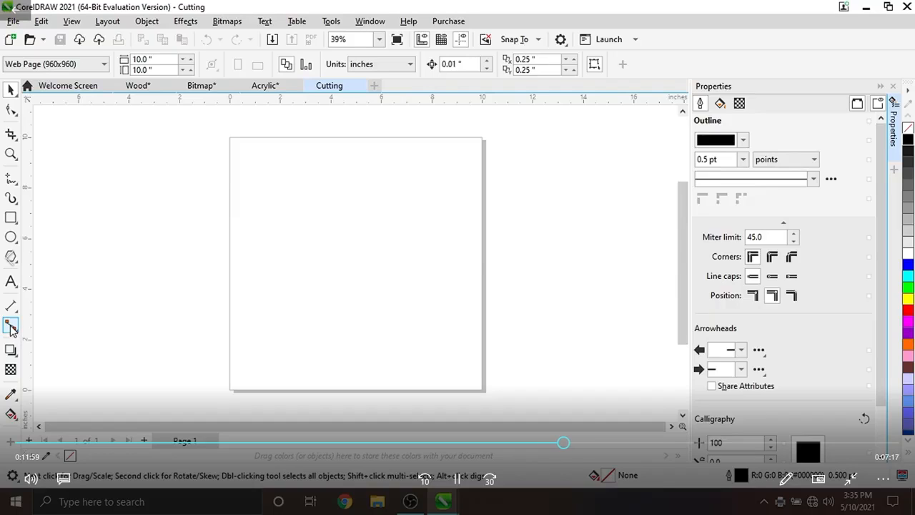
- Draw a vertical line about 7 inches long near the middle of the page with the connector tool
{"action": "left_click", "coordinate": [11, 327]}
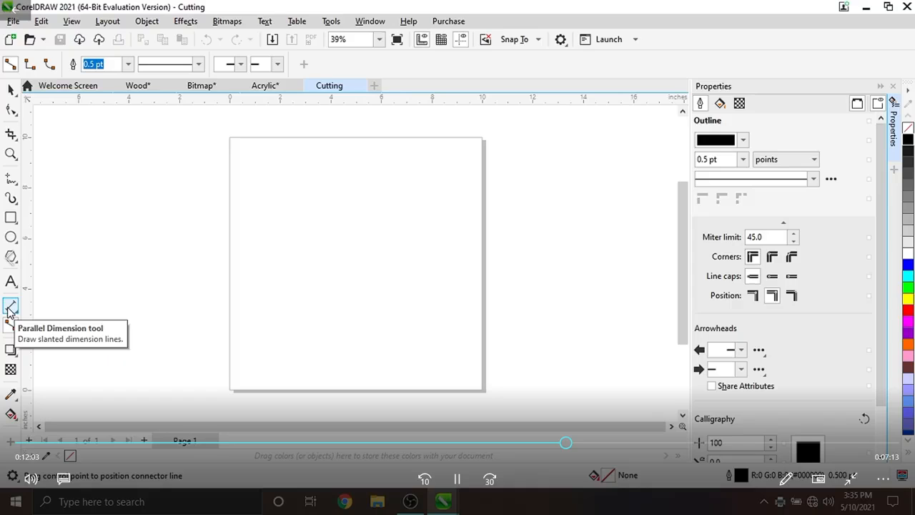
{"action": "left_click_drag", "start_coordinate": [352, 176], "coordinate": [353, 351]}
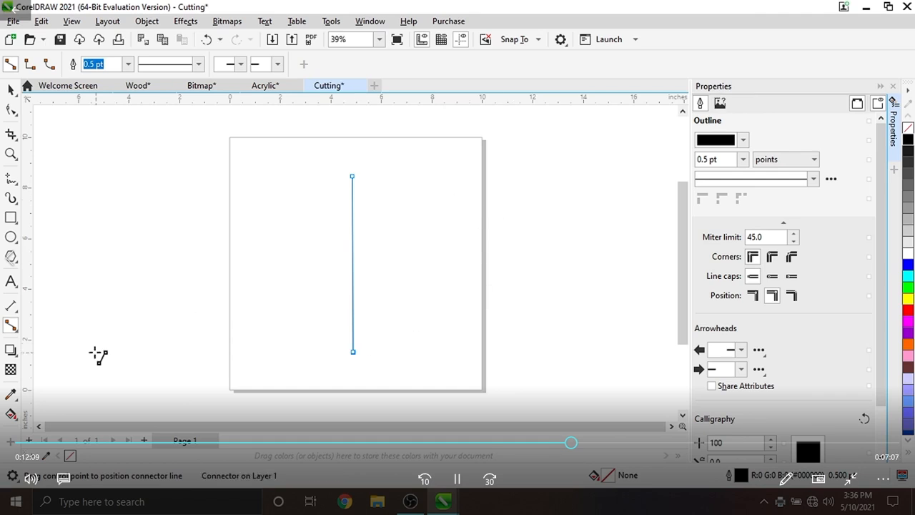
{"action": "left_click", "coordinate": [11, 306]}
{"action": "left_click_drag", "start_coordinate": [294, 189], "coordinate": [294, 340]}
{"action": "left_click", "coordinate": [294, 272]}
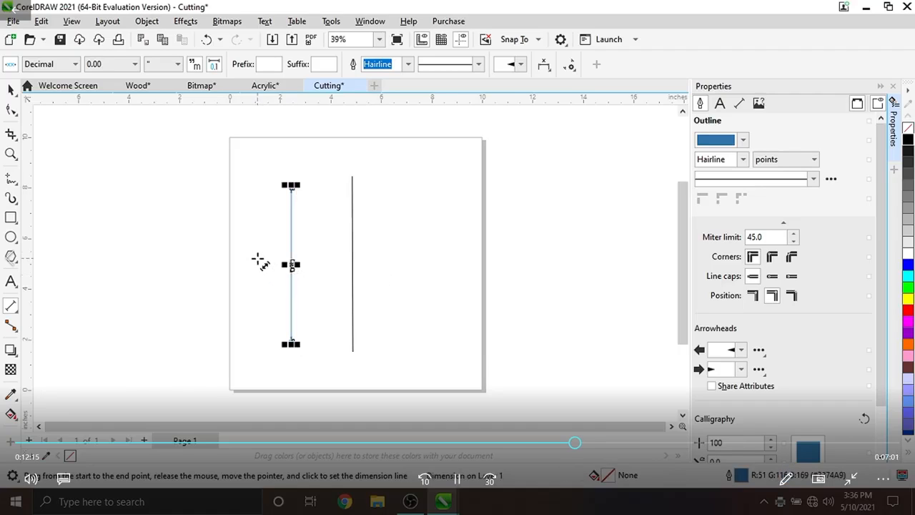
{"action": "key", "text": "ctrl+z"}
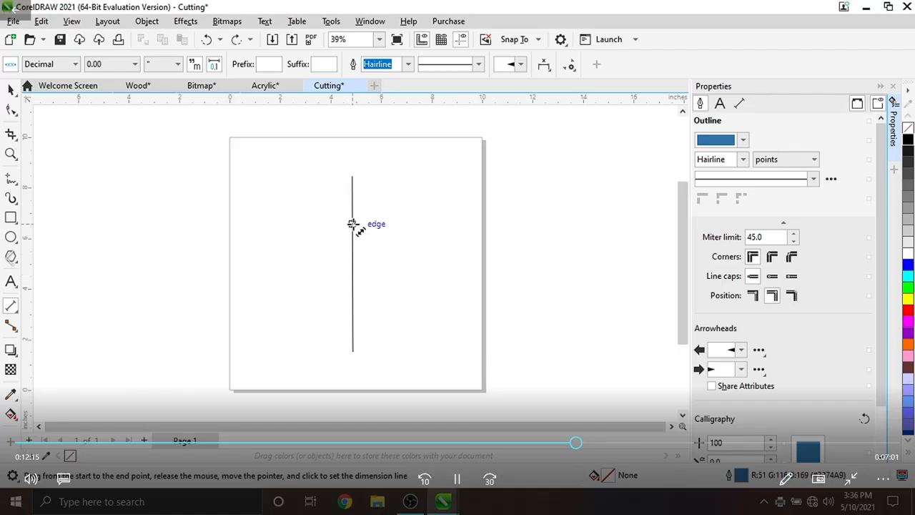
{"action": "left_click", "coordinate": [743, 158]}
{"action": "left_click", "coordinate": [743, 159]}
{"action": "left_click", "coordinate": [744, 140]}
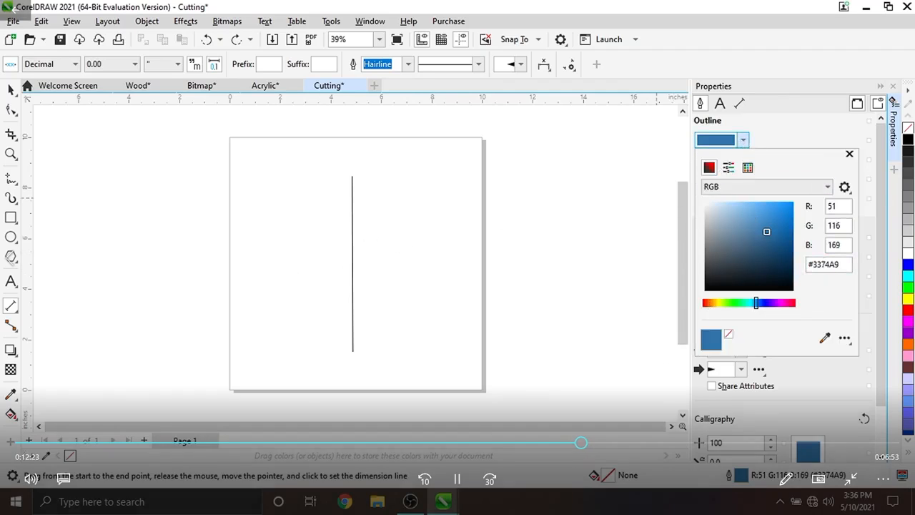
{"action": "right_click", "coordinate": [908, 310]}
{"action": "right_click", "coordinate": [908, 310]}
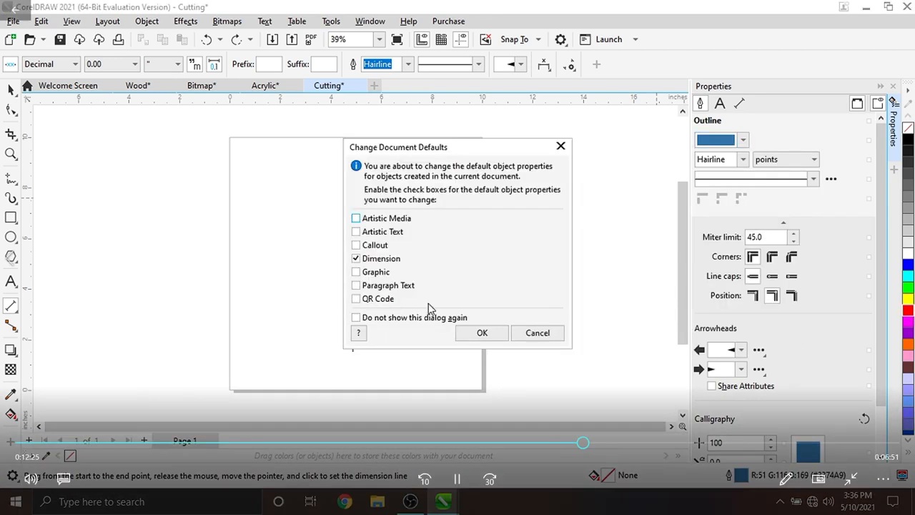
{"action": "left_click", "coordinate": [531, 333]}
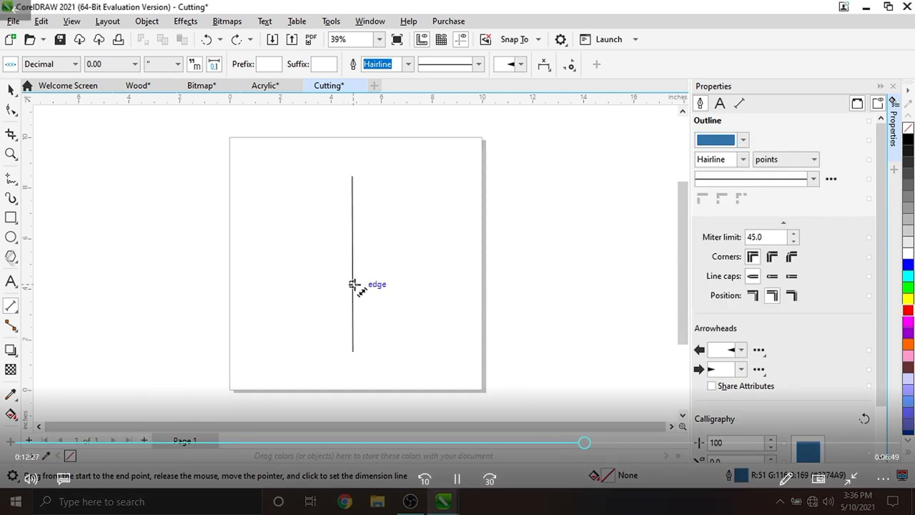
{"action": "right_click", "coordinate": [908, 310]}
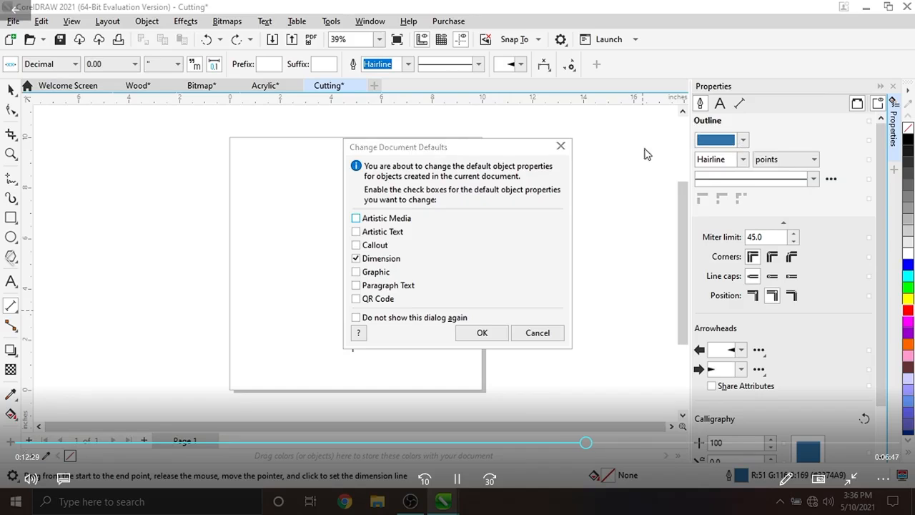
{"action": "left_click", "coordinate": [541, 336]}
- Set the default outline colour to red, applying it to dimension defaults, and the outline width to Hairline
{"action": "left_click", "coordinate": [744, 143]}
{"action": "left_click", "coordinate": [744, 143]}
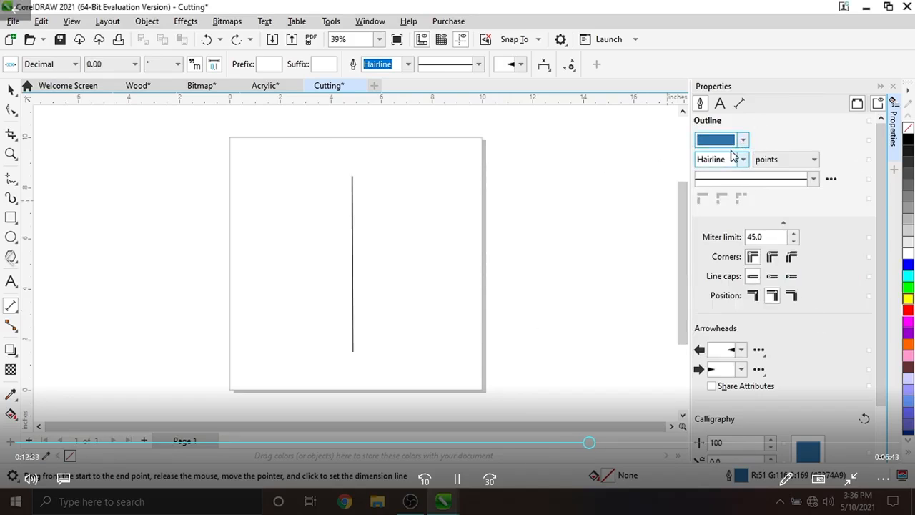
{"action": "left_click", "coordinate": [745, 143]}
{"action": "left_click", "coordinate": [745, 143]}
{"action": "left_click", "coordinate": [744, 142]}
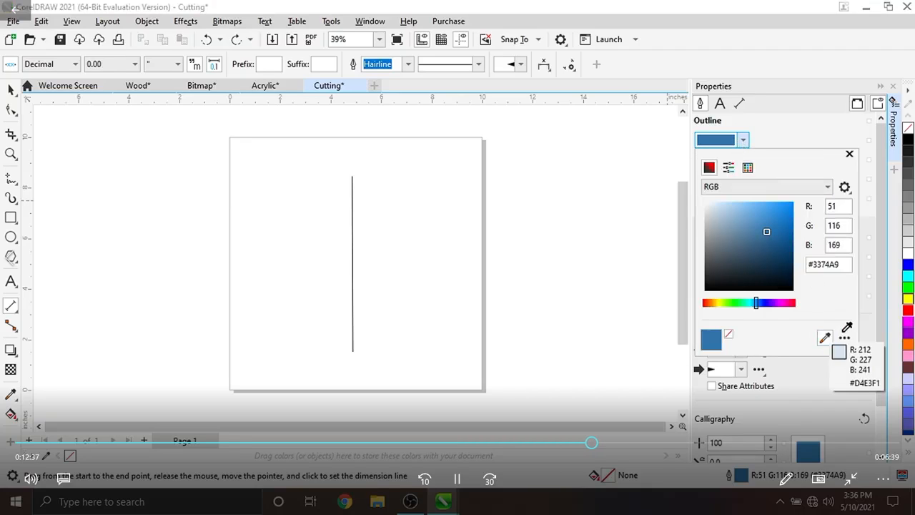
{"action": "left_click", "coordinate": [909, 310]}
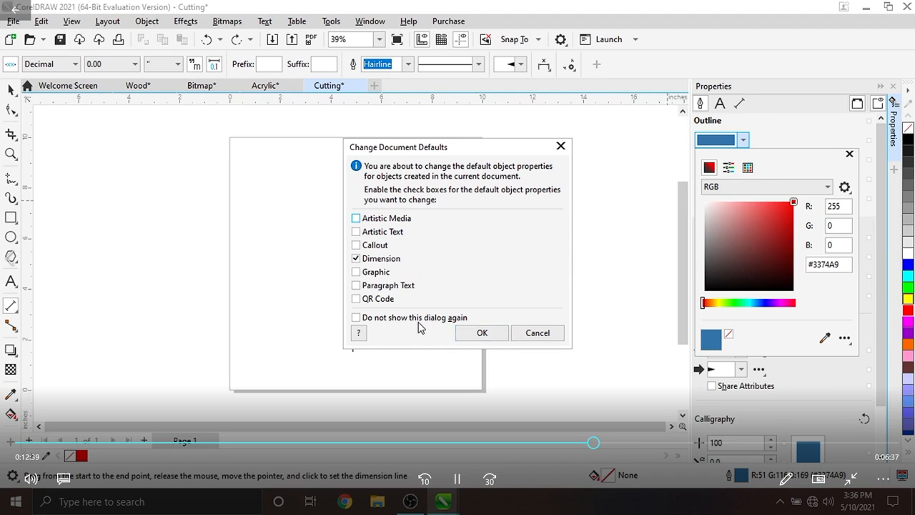
{"action": "left_click", "coordinate": [472, 333]}
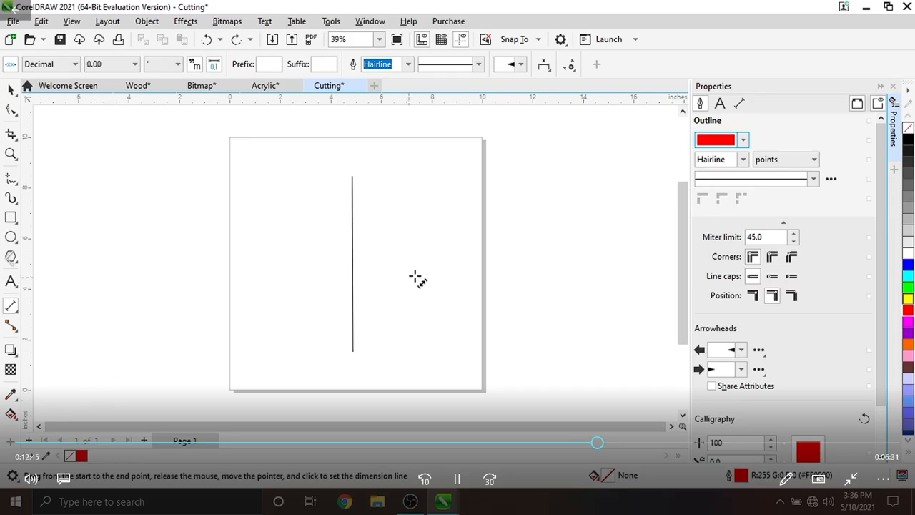
{"action": "left_click", "coordinate": [743, 158]}
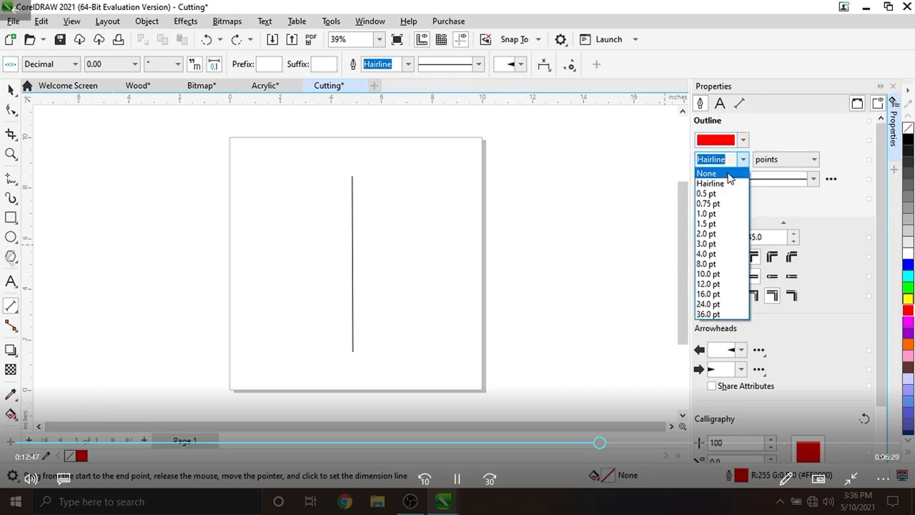
{"action": "left_click", "coordinate": [712, 181]}
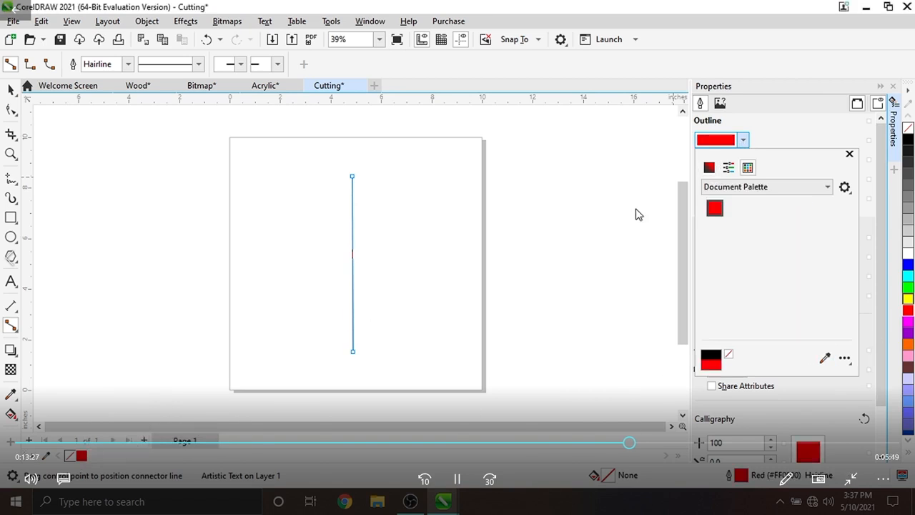
- Open the Print dialog's SpiritGLS printer properties and select the red pen 2 on the Pen tab
{"action": "left_click", "coordinate": [11, 90]}
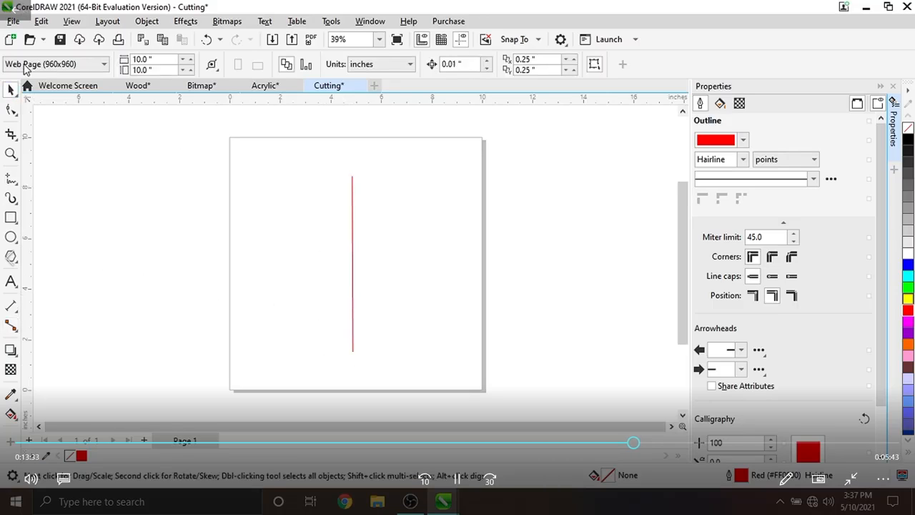
{"action": "left_click", "coordinate": [12, 21]}
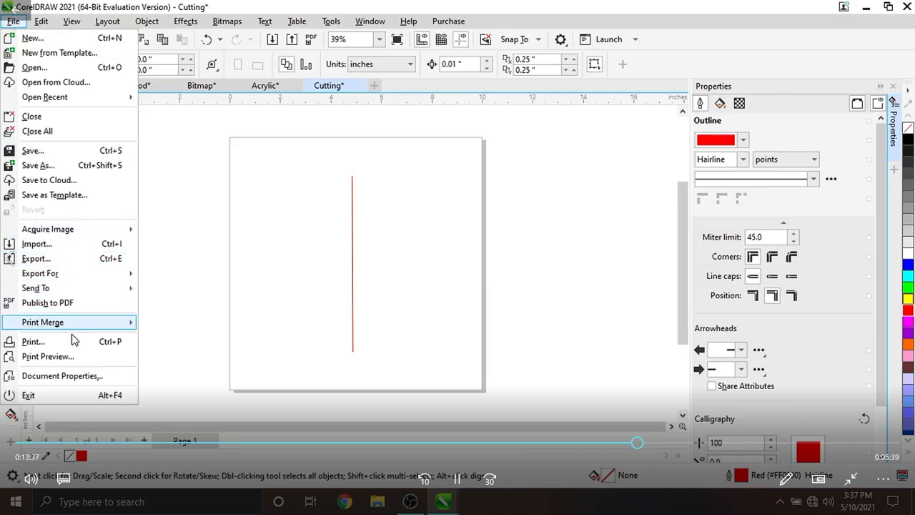
{"action": "left_click", "coordinate": [47, 341]}
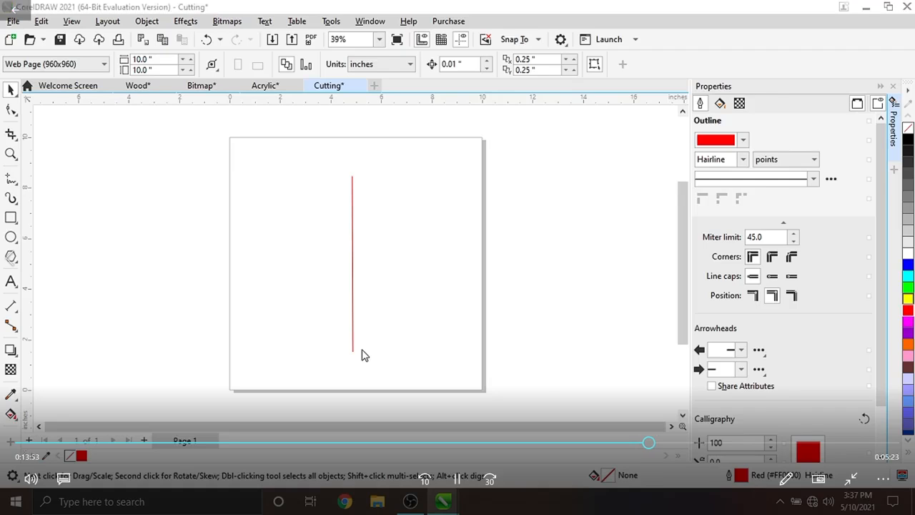
{"action": "key", "text": "ctrl+p"}
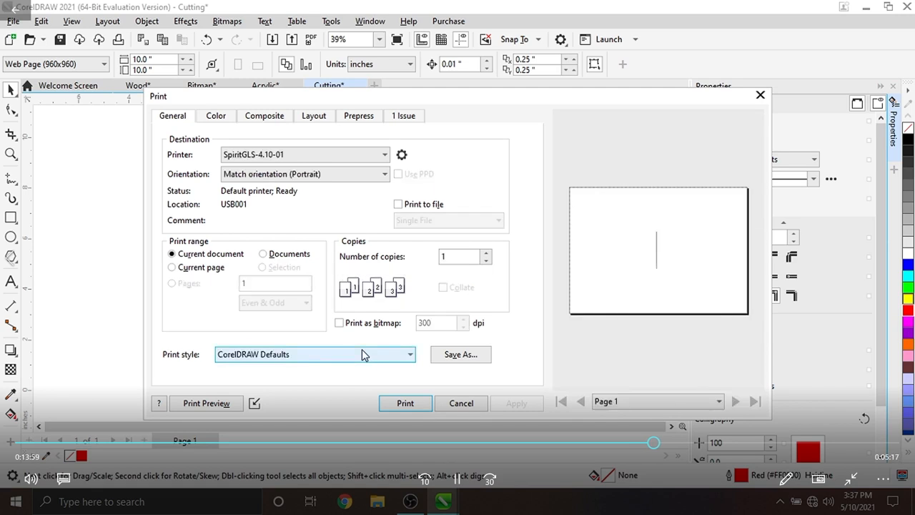
{"action": "left_click", "coordinate": [403, 156]}
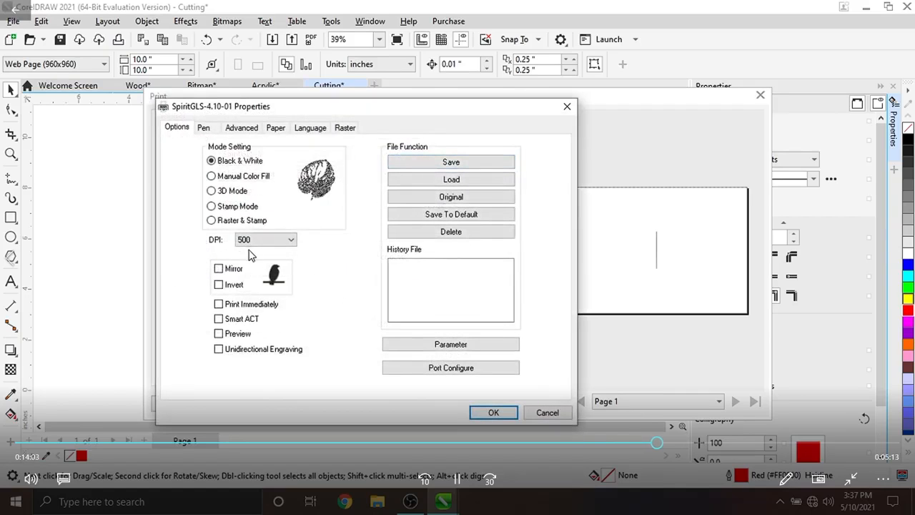
{"action": "left_click", "coordinate": [250, 241]}
{"action": "left_click", "coordinate": [246, 253]}
{"action": "left_click", "coordinate": [204, 127]}
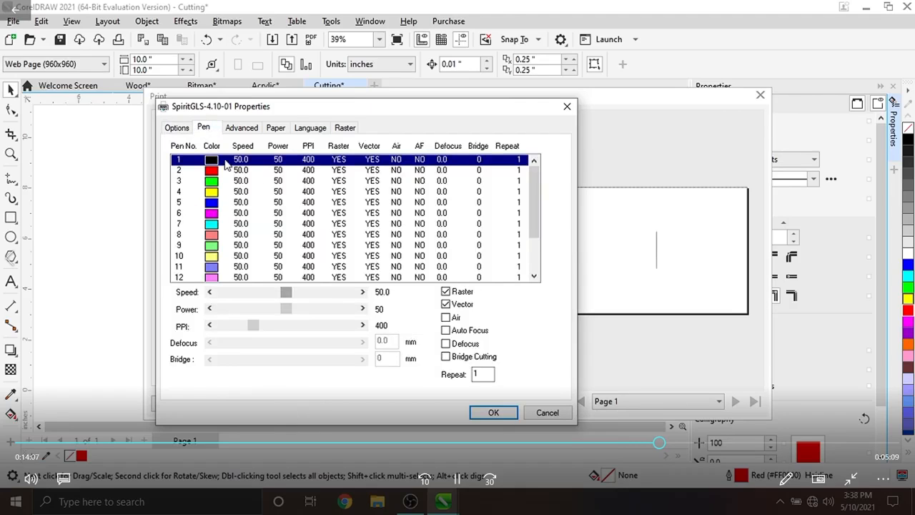
{"action": "left_click", "coordinate": [230, 173]}
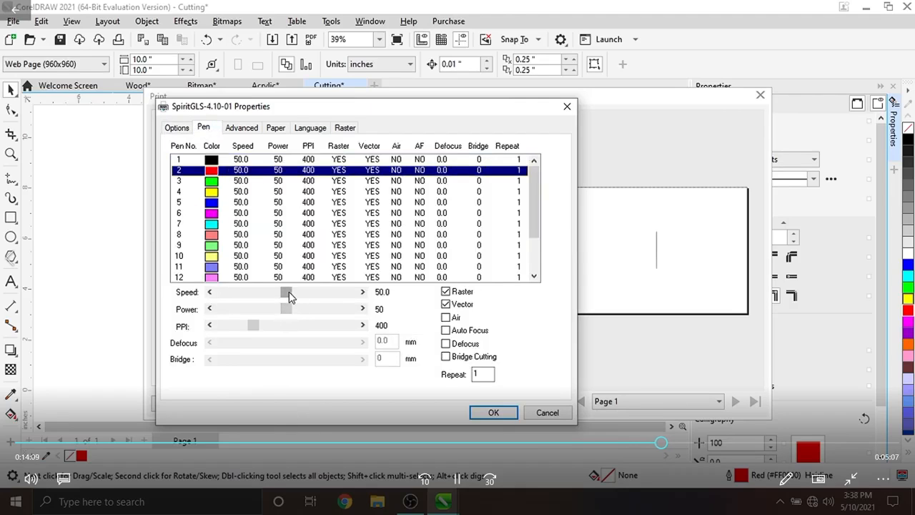
- For pen 2, turn off Raster, turn on Air, and set the PPI slider to its maximum
{"action": "left_click", "coordinate": [475, 374]}
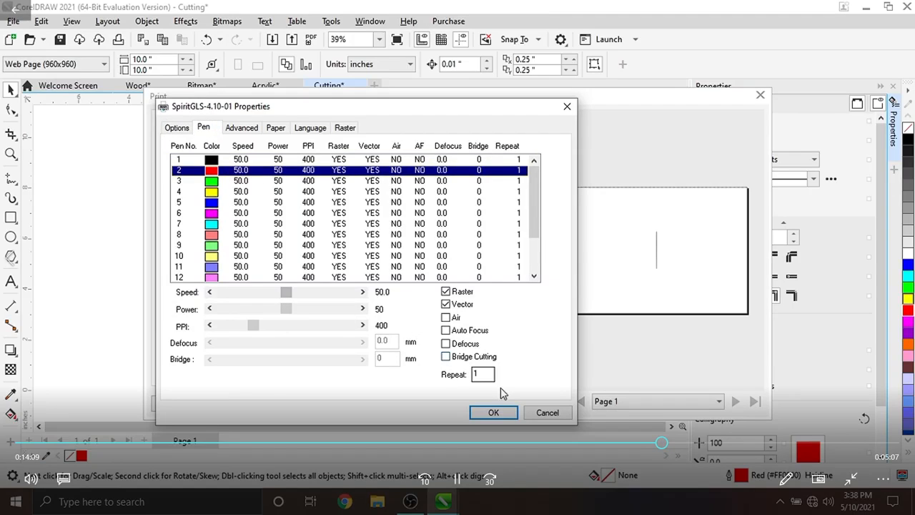
{"action": "left_click", "coordinate": [445, 292]}
{"action": "left_click", "coordinate": [445, 317]}
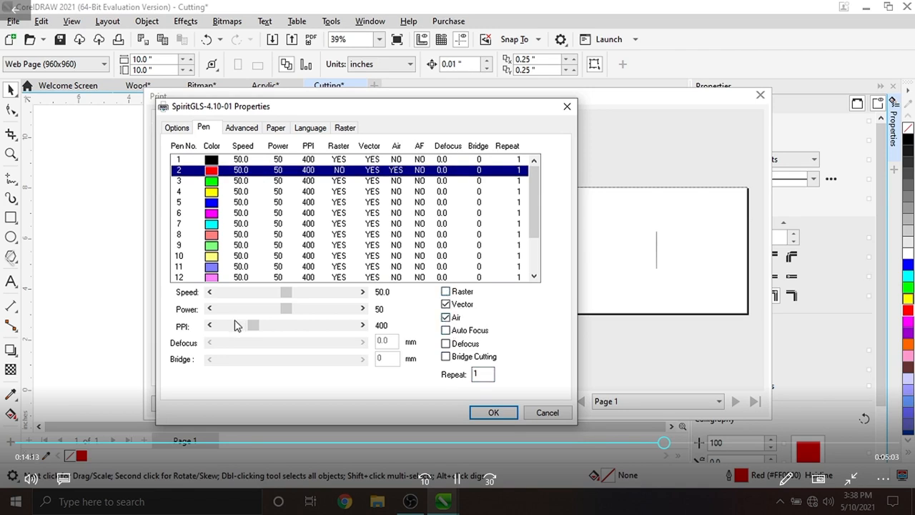
{"action": "left_click_drag", "start_coordinate": [253, 326], "coordinate": [384, 338]}
- Set pen 2's speed to 20.0 and its power to 100
{"action": "left_click_drag", "start_coordinate": [288, 292], "coordinate": [251, 292]}
{"action": "left_click", "coordinate": [222, 297]}
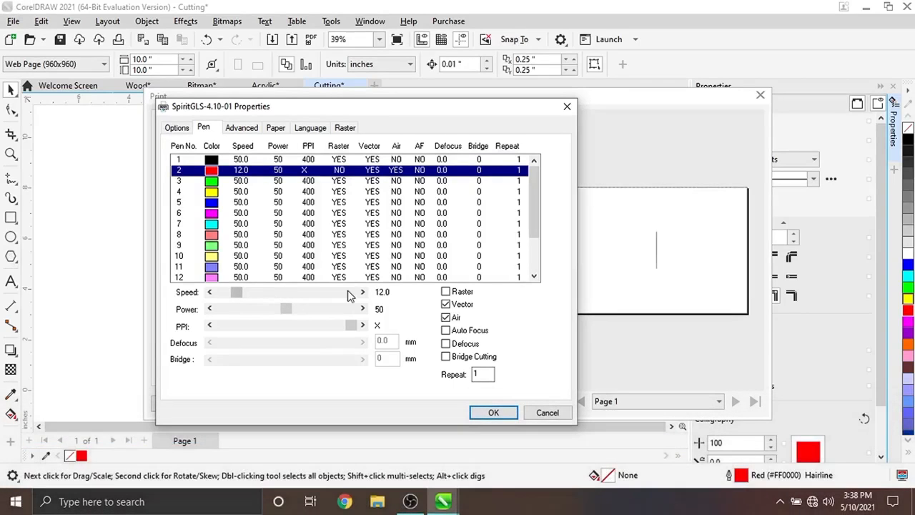
{"action": "left_click", "coordinate": [363, 292]}
{"action": "left_click", "coordinate": [362, 292]}
{"action": "left_click", "coordinate": [363, 293]}
{"action": "left_click", "coordinate": [363, 292]}
{"action": "left_click", "coordinate": [364, 293]}
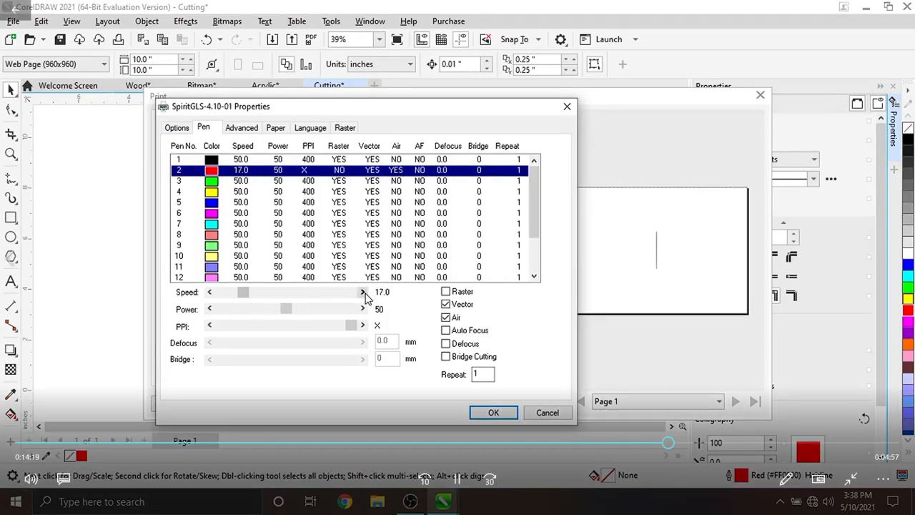
{"action": "left_click", "coordinate": [363, 293]}
{"action": "left_click_drag", "start_coordinate": [287, 309], "coordinate": [352, 311]}
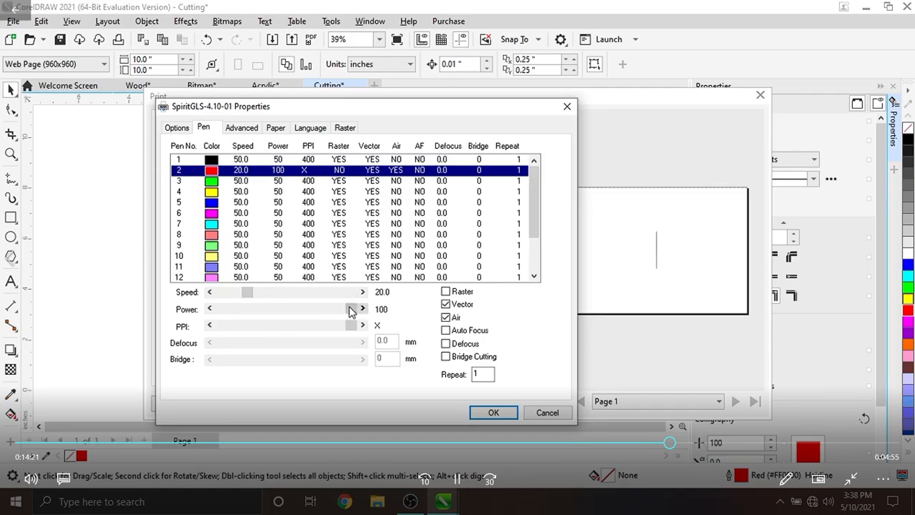
- Set pen 2's repeat count to 6 and confirm the printer properties
{"action": "left_click", "coordinate": [493, 379]}
{"action": "key", "text": "BackSpace"}
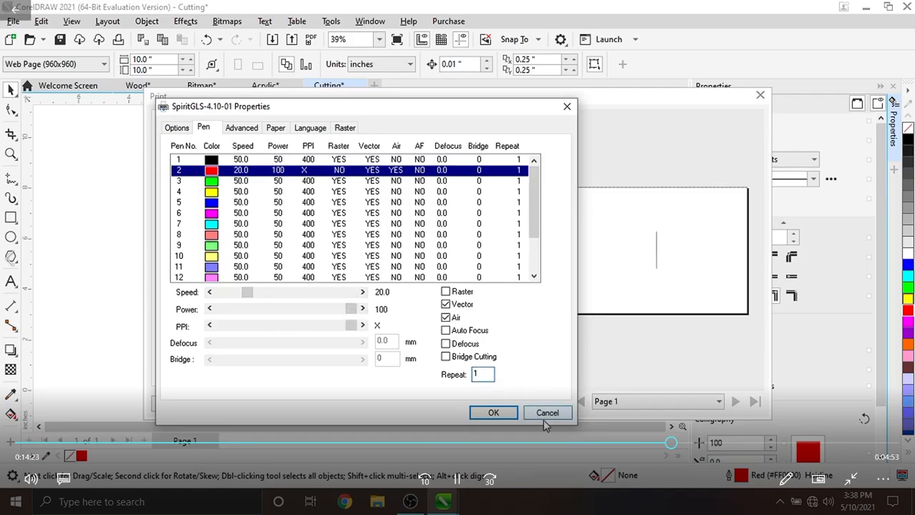
{"action": "type", "text": "6"}
{"action": "left_click", "coordinate": [492, 413]}
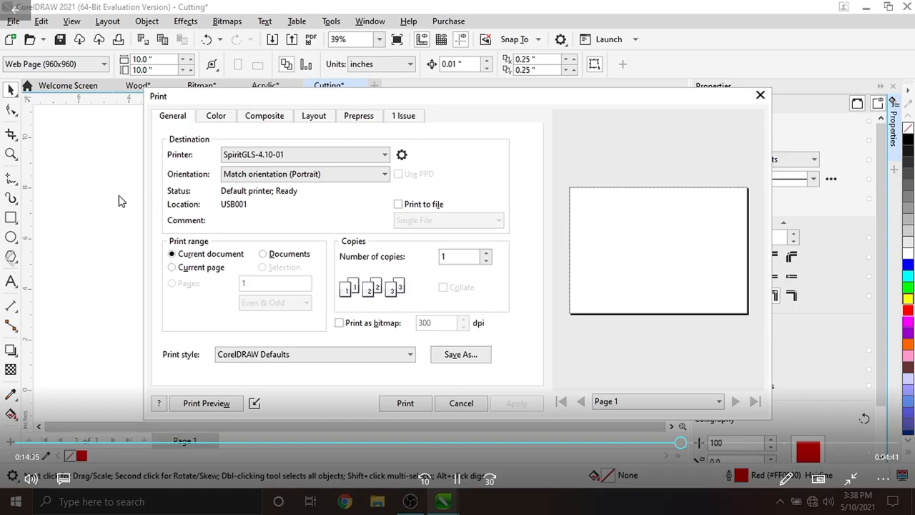
- Reopen the printer properties and set the advanced position mode to Center with SmartCenter enabled
{"action": "left_click", "coordinate": [402, 155]}
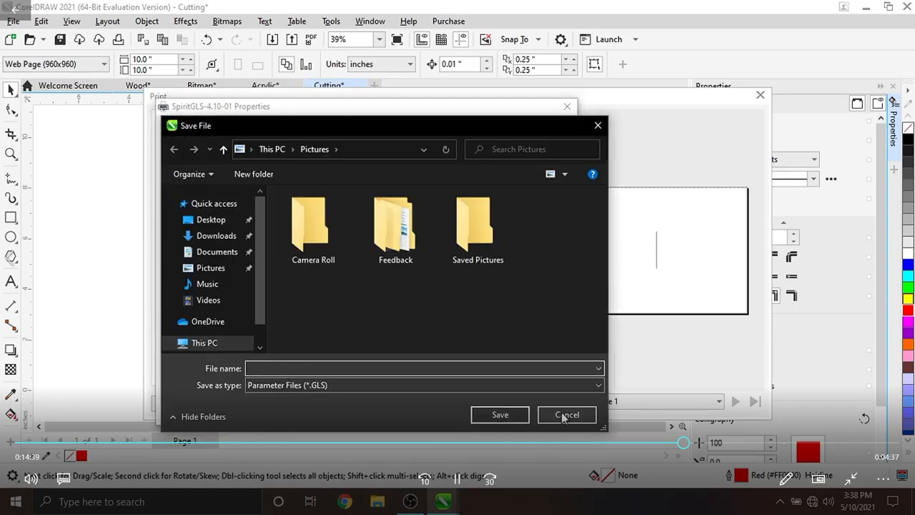
{"action": "left_click", "coordinate": [564, 415]}
{"action": "left_click", "coordinate": [242, 127]}
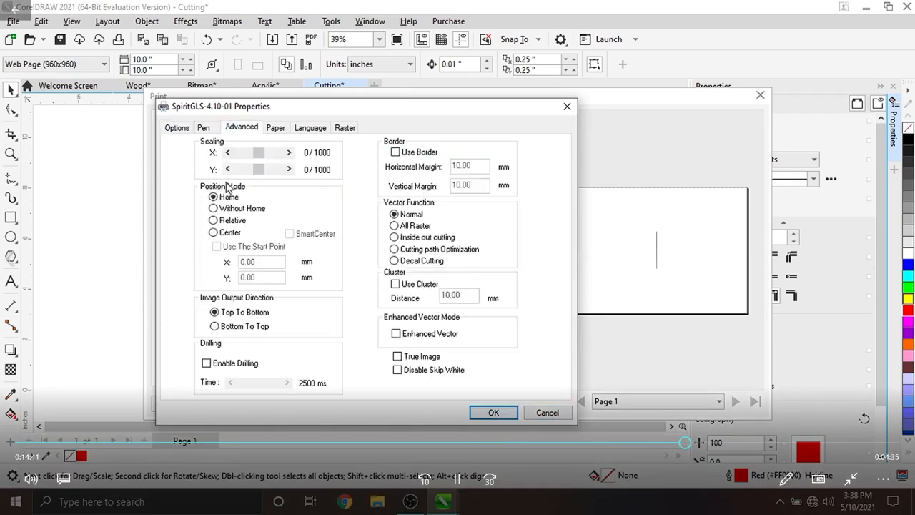
{"action": "left_click", "coordinate": [213, 232]}
{"action": "left_click", "coordinate": [290, 234]}
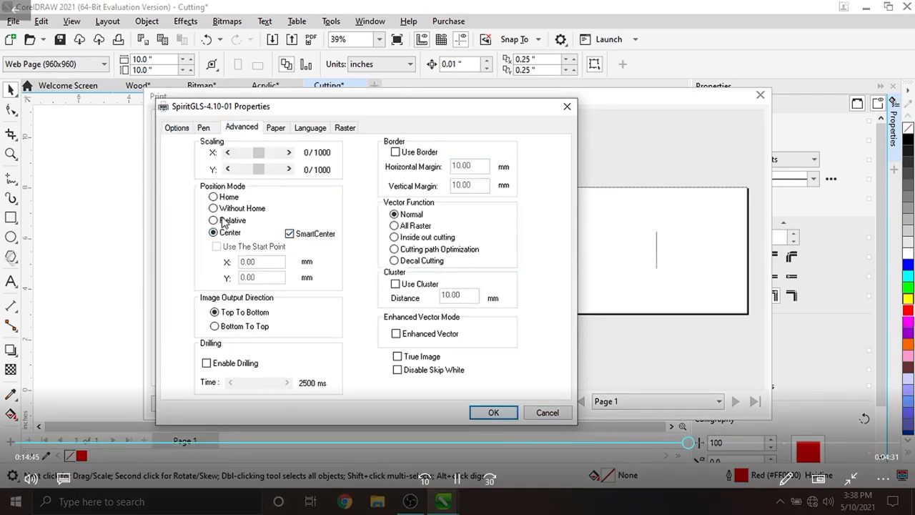
- Review the printer's pen, advanced and option settings, confirm them, and apply and print the Cutting document
{"action": "left_click", "coordinate": [203, 128]}
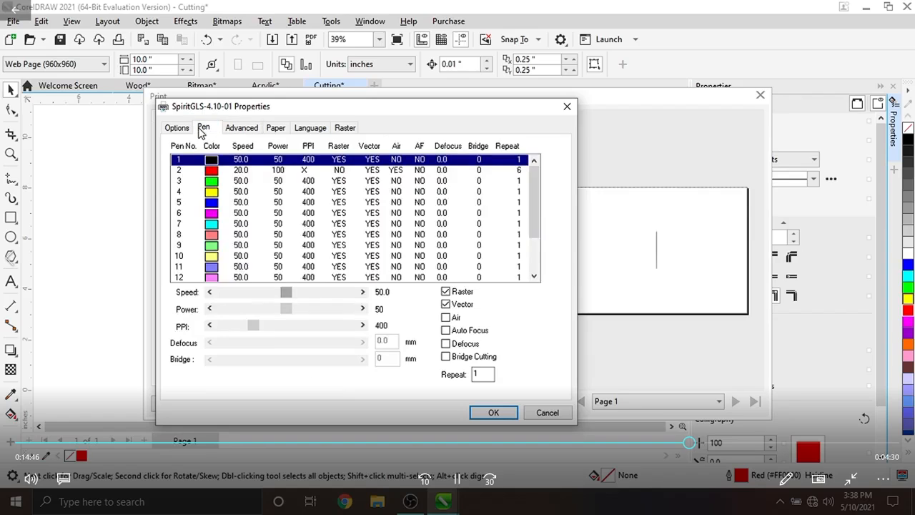
{"action": "left_click", "coordinate": [242, 128]}
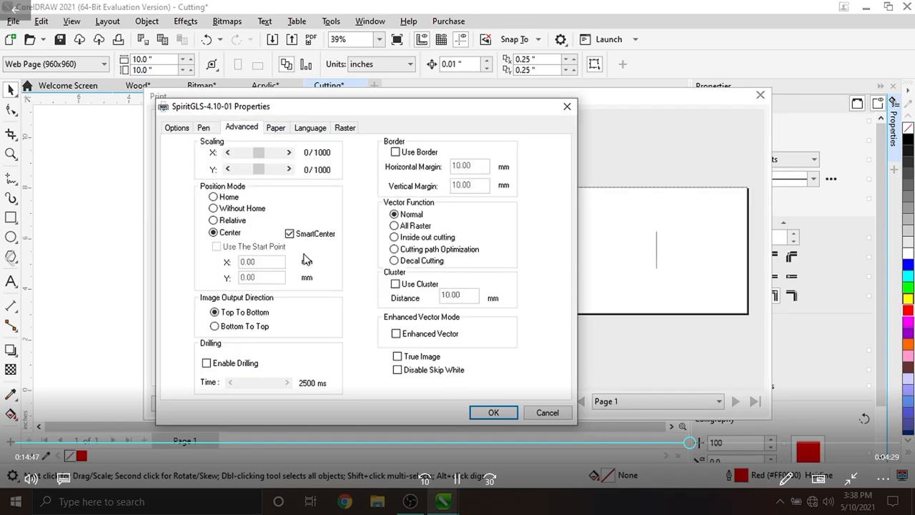
{"action": "left_click", "coordinate": [177, 130]}
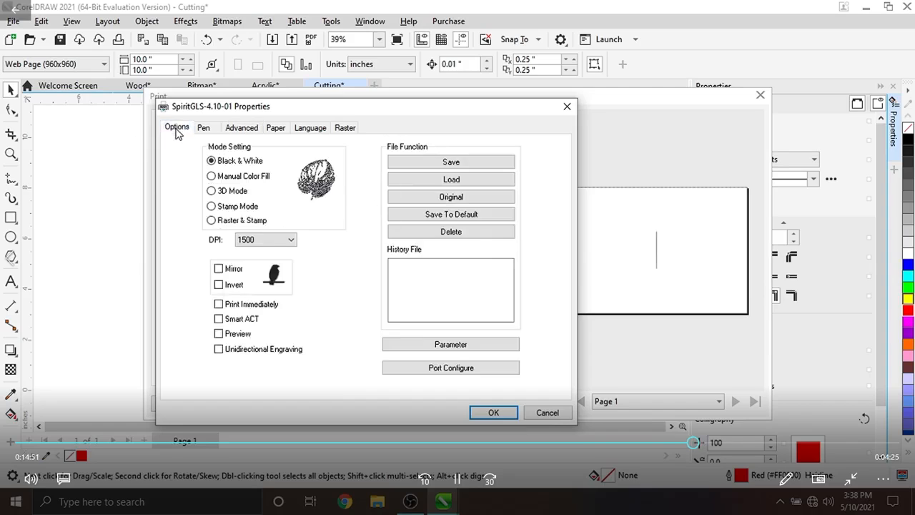
{"action": "left_click", "coordinate": [493, 412]}
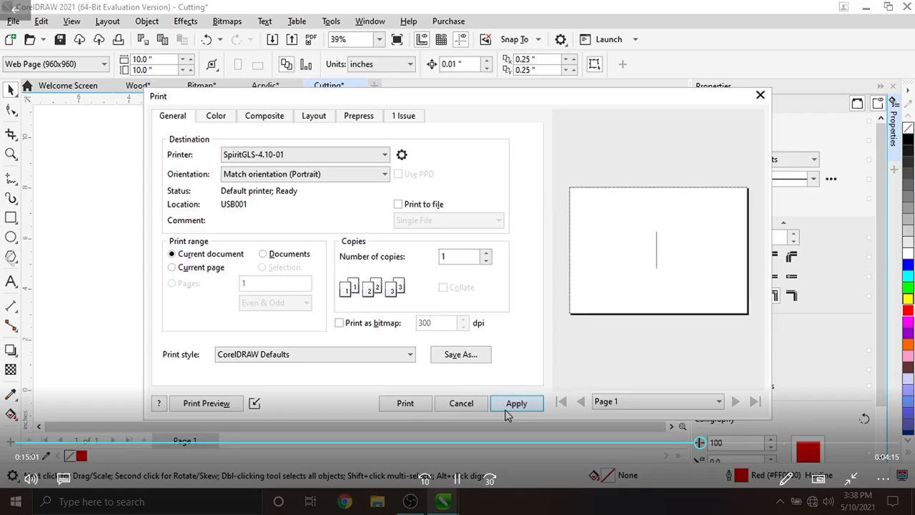
{"action": "left_click", "coordinate": [515, 405]}
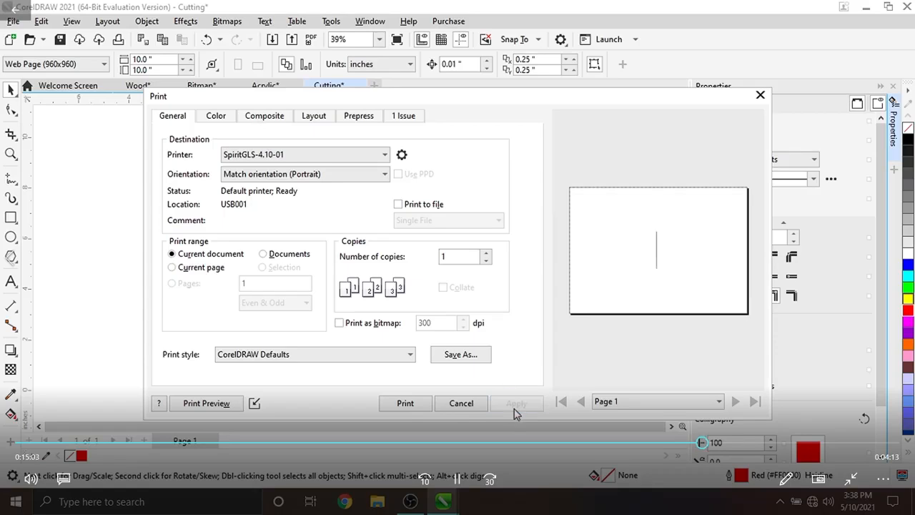
{"action": "left_click", "coordinate": [405, 404]}
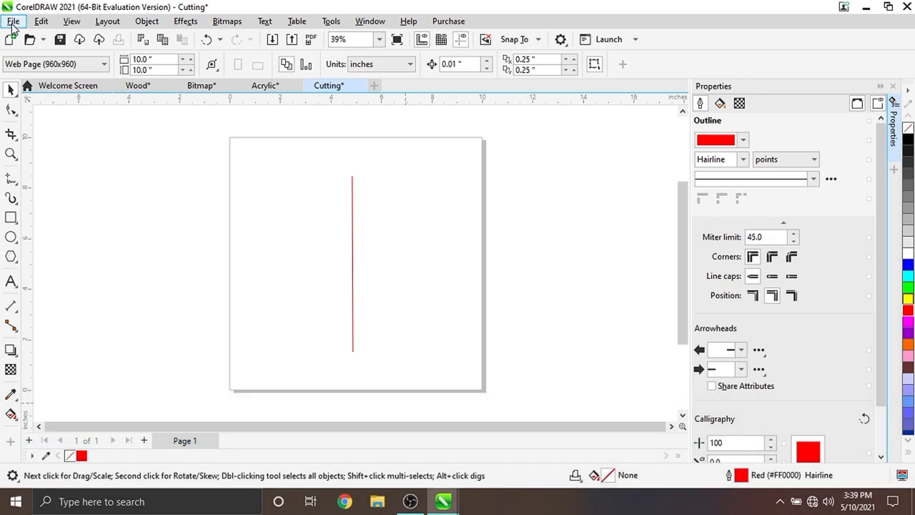
- Create a new 10 × 10 inch document named Metal
{"action": "left_click", "coordinate": [13, 23]}
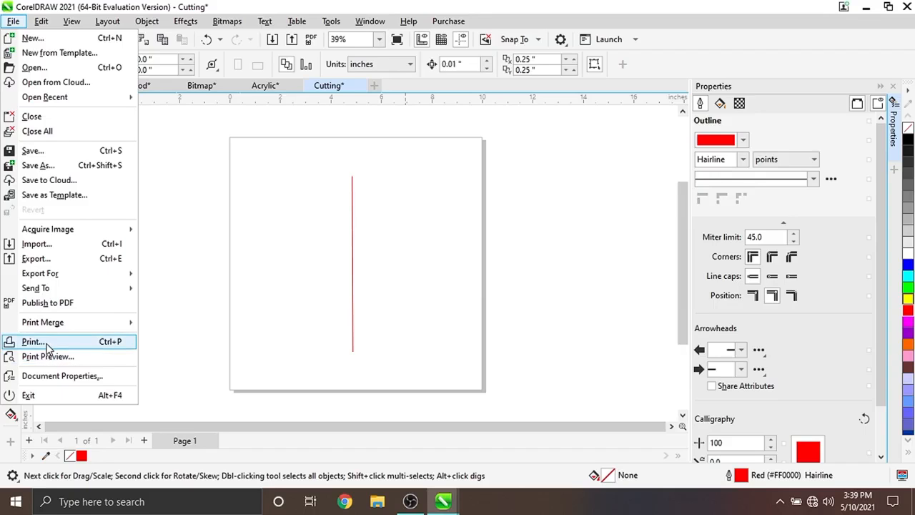
{"action": "left_click", "coordinate": [32, 39]}
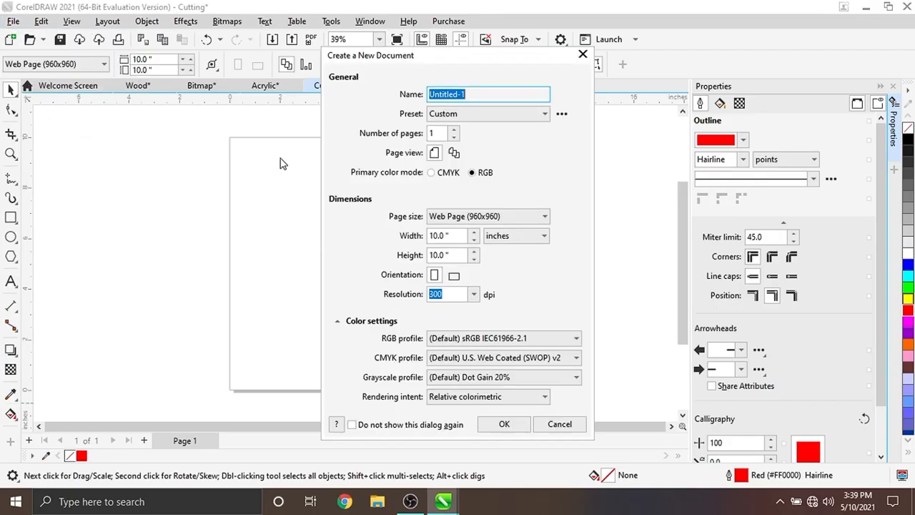
{"action": "key", "text": "BackSpace"}
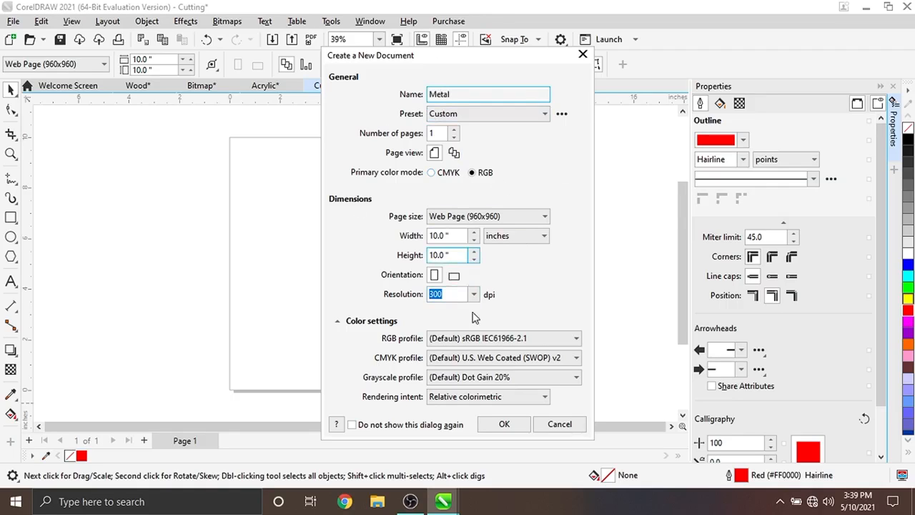
{"action": "left_click", "coordinate": [504, 425]}
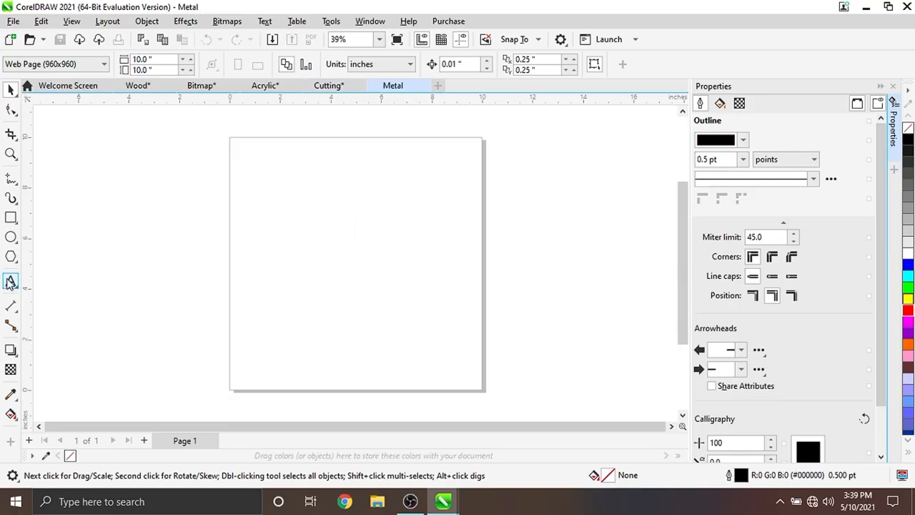
- Draw a paragraph text frame about 6.4 × 4 inches and enter the sample text Metal etch, Hi, ello
{"action": "left_click", "coordinate": [11, 282]}
{"action": "left_click_drag", "start_coordinate": [276, 183], "coordinate": [438, 285]}
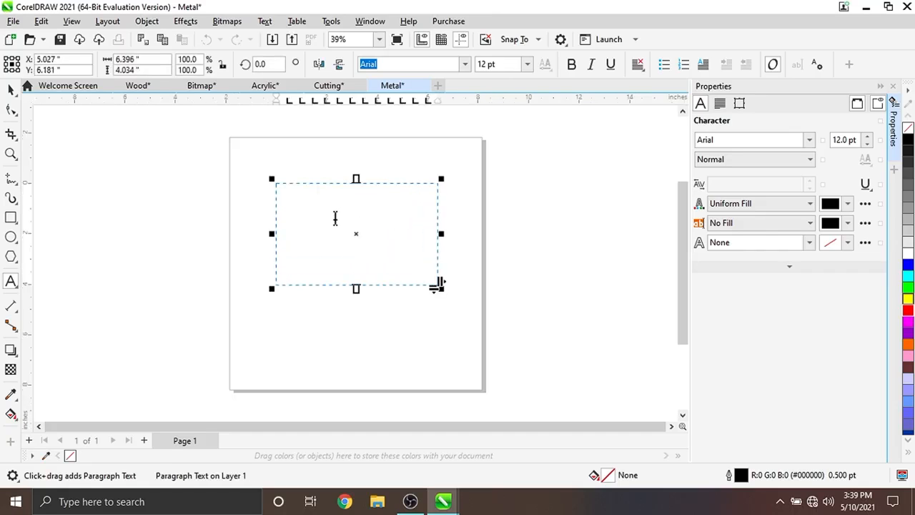
{"action": "type", "text": "Me"}
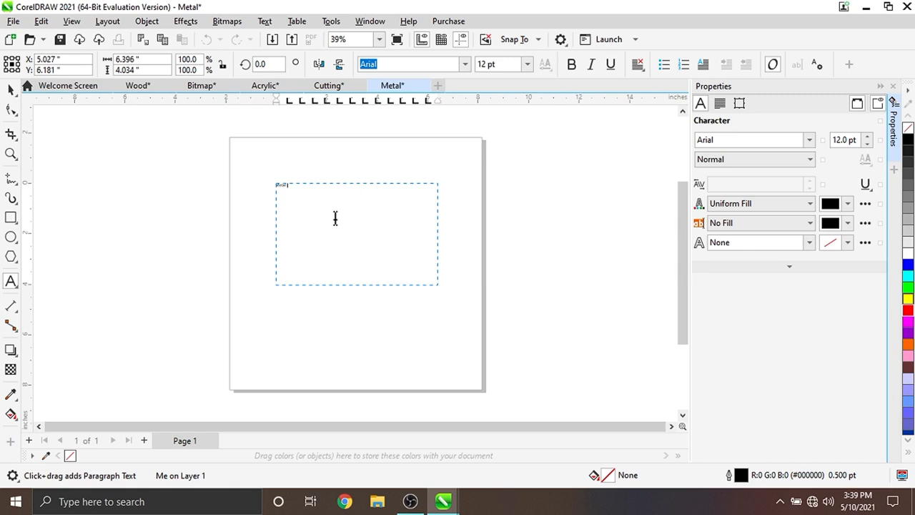
{"action": "type", "text": "tal etch"}
{"action": "key", "text": "Return"}
{"action": "type", "text": "Hi"}
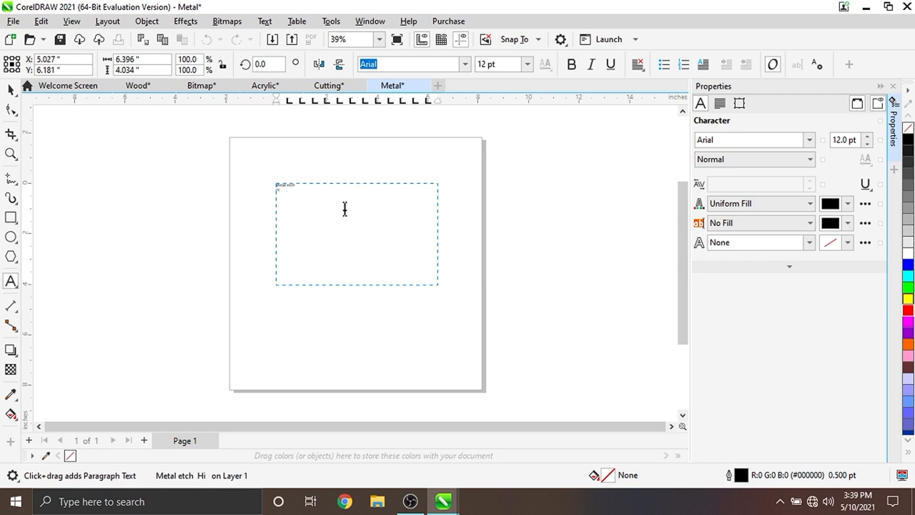
{"action": "type", "text": " e"}
- Try to set the frame's text size to 36 pt
{"action": "left_click", "coordinate": [527, 66]}
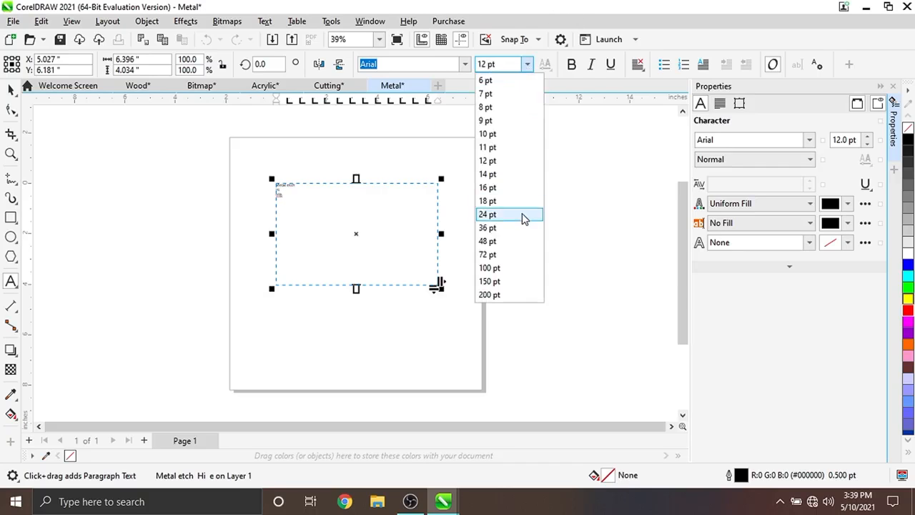
{"action": "left_click", "coordinate": [493, 236]}
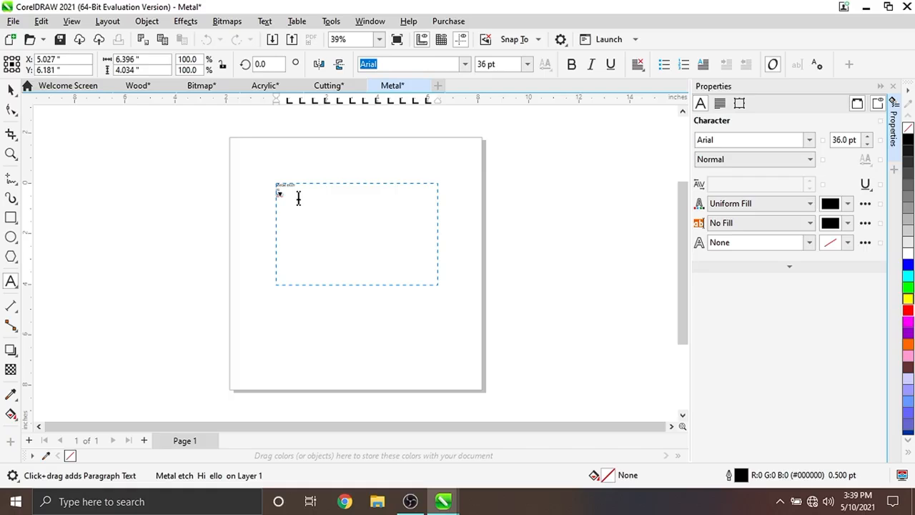
{"action": "left_click", "coordinate": [527, 65]}
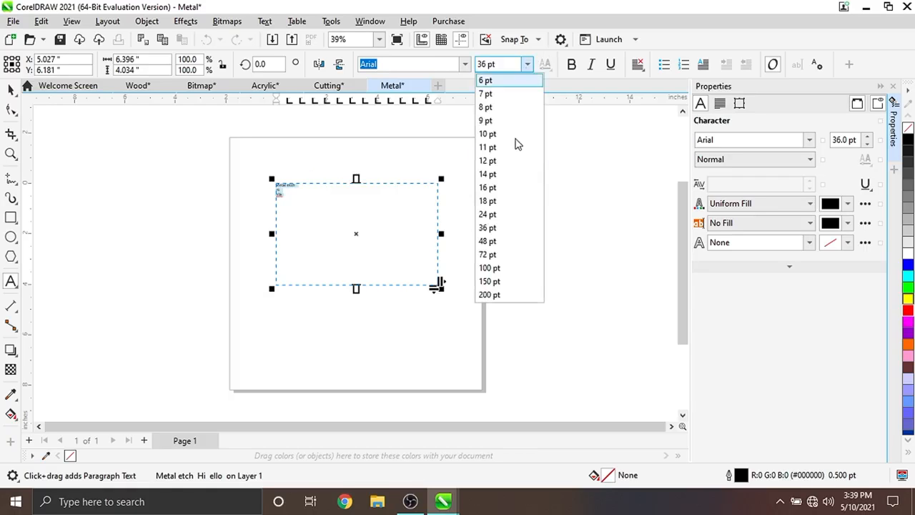
{"action": "left_click", "coordinate": [490, 225]}
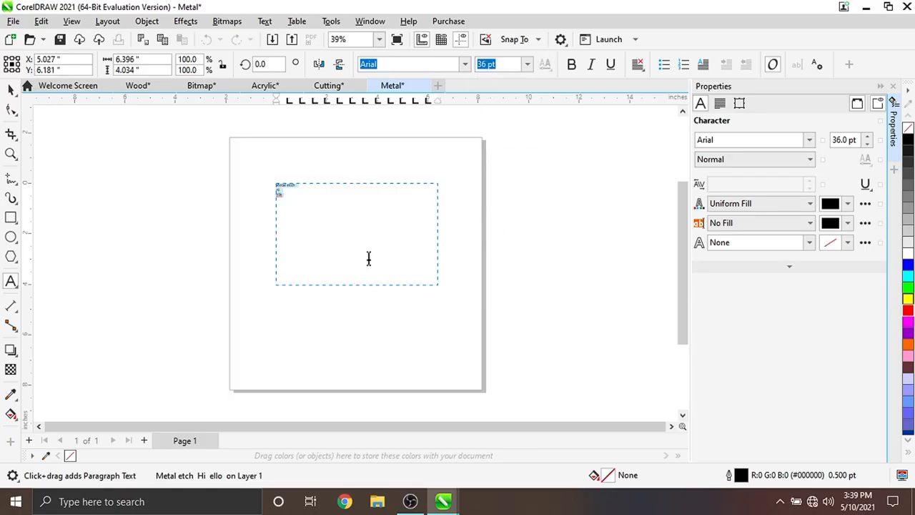
- Select all the frame's text and try to set it to 72 pt
{"action": "left_click", "coordinate": [371, 38]}
{"action": "left_click", "coordinate": [380, 39]}
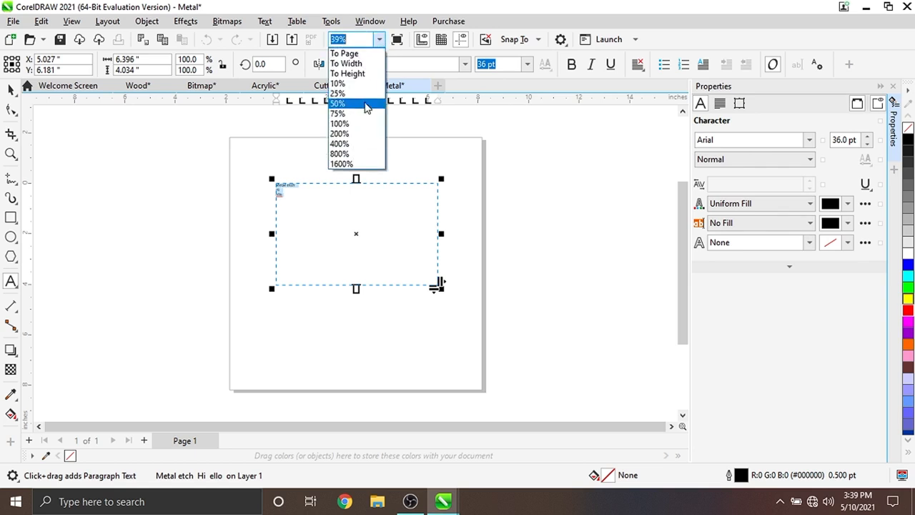
{"action": "left_click", "coordinate": [349, 104]}
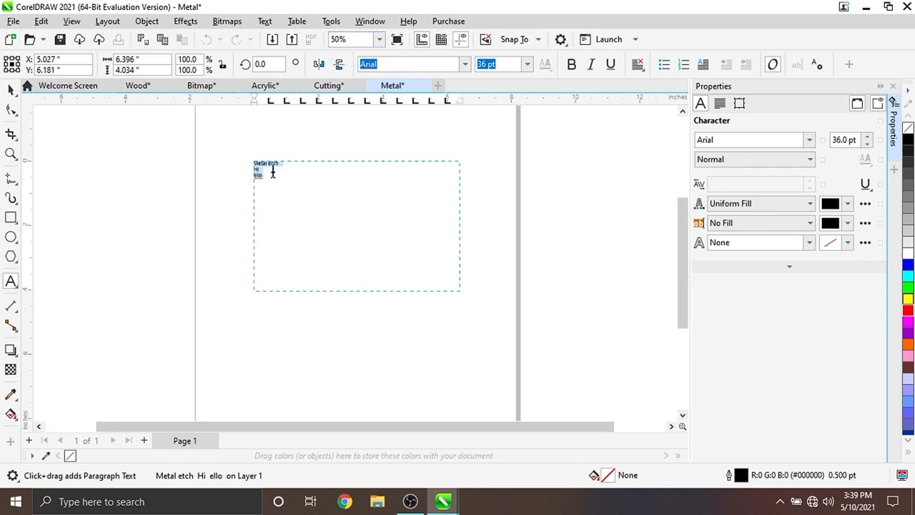
{"action": "left_click_drag", "start_coordinate": [269, 172], "coordinate": [257, 170]}
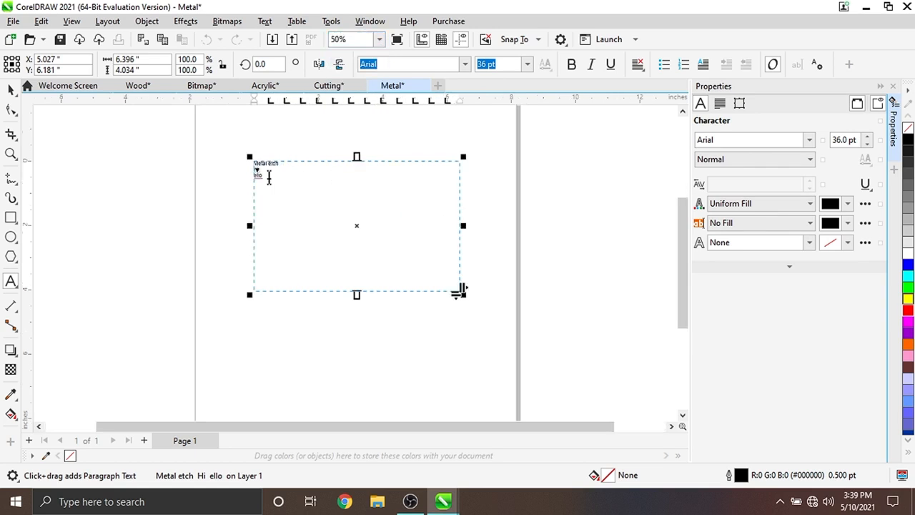
{"action": "key", "text": "ctrl+a"}
{"action": "left_click", "coordinate": [526, 66]}
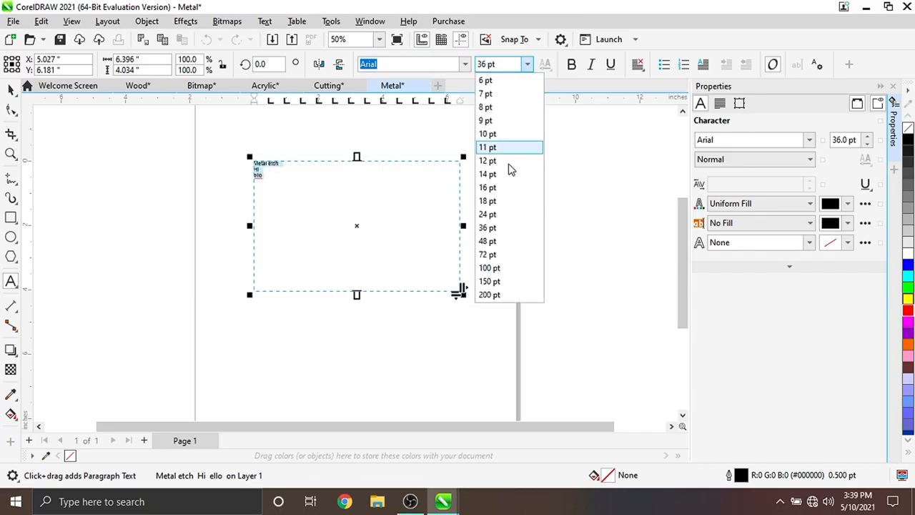
{"action": "left_click", "coordinate": [496, 256]}
- Select all the text again and try to set it to 12 pt
{"action": "left_click", "coordinate": [293, 115]}
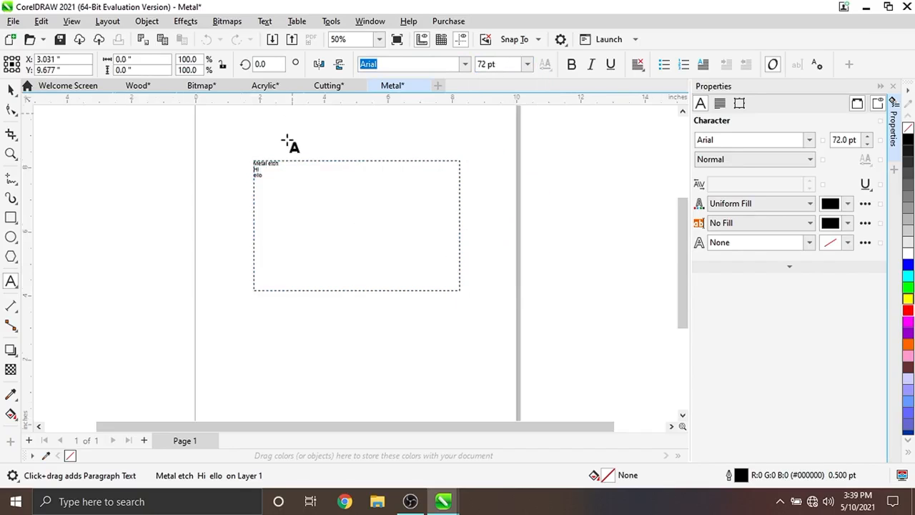
{"action": "left_click", "coordinate": [262, 165]}
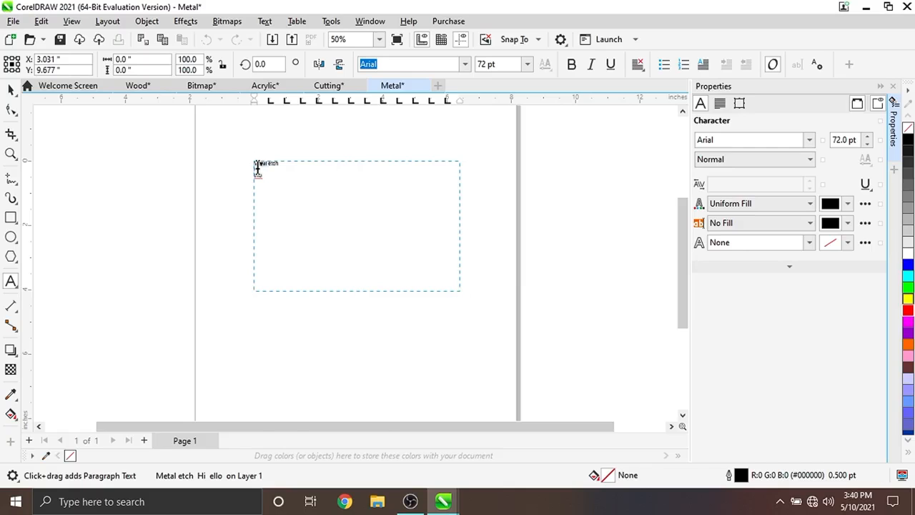
{"action": "left_click", "coordinate": [259, 169]}
{"action": "key", "text": "ctrl+a"}
{"action": "left_click", "coordinate": [527, 69]}
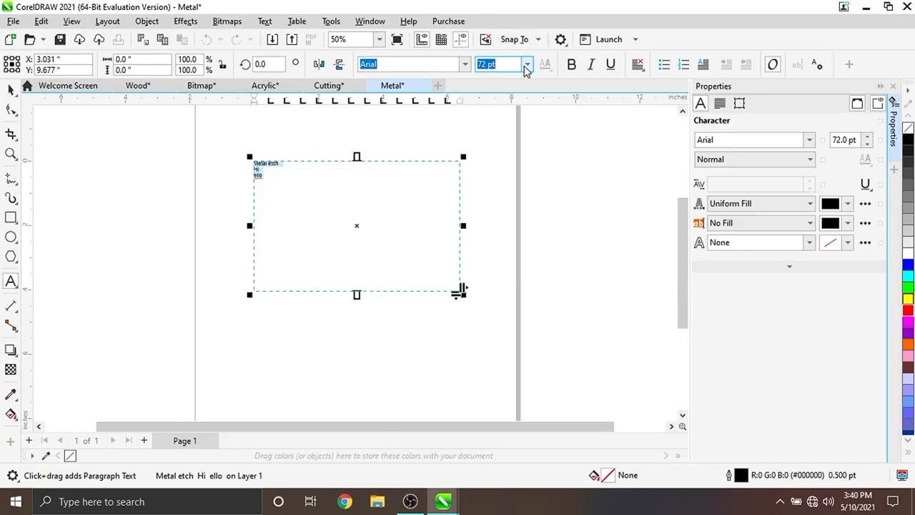
{"action": "left_click", "coordinate": [526, 69]}
{"action": "left_click", "coordinate": [521, 160]}
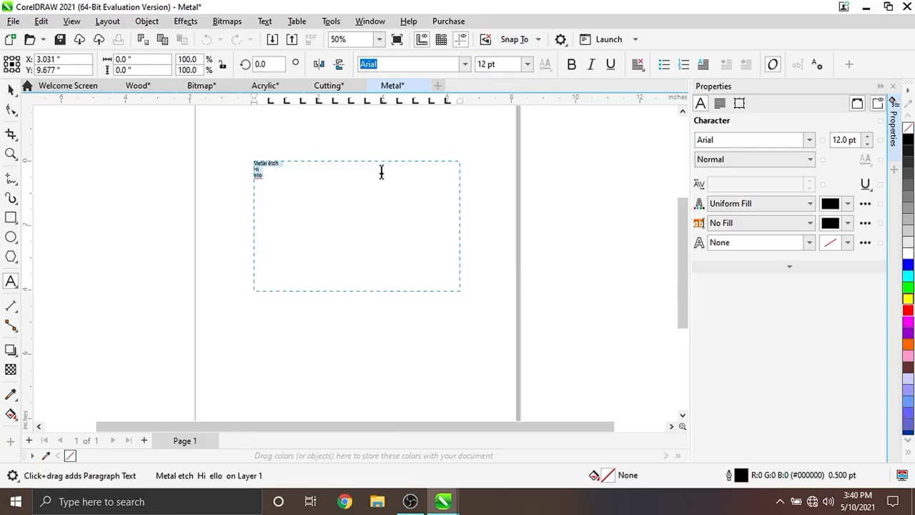
{"action": "key", "text": "Escape"}
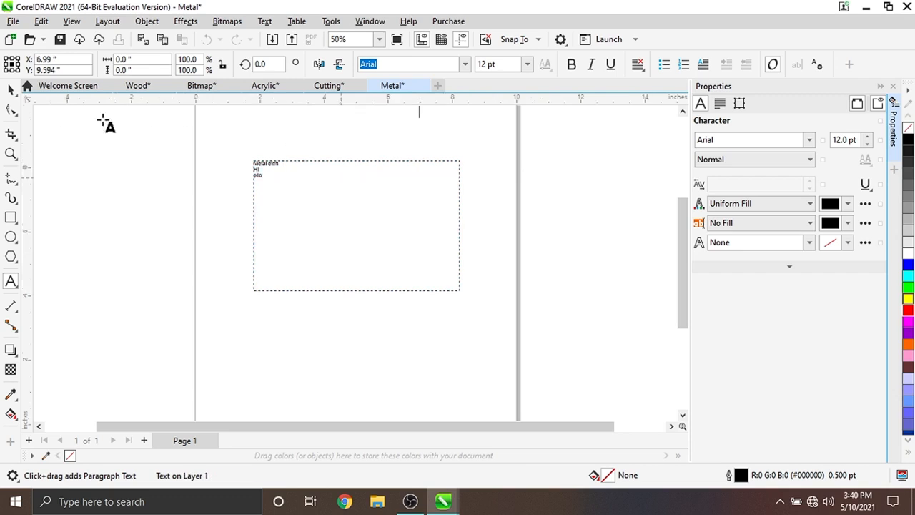
- Select the text frame and its text and try to set the size to 48 pt
{"action": "left_click", "coordinate": [11, 89]}
{"action": "left_click", "coordinate": [260, 171]}
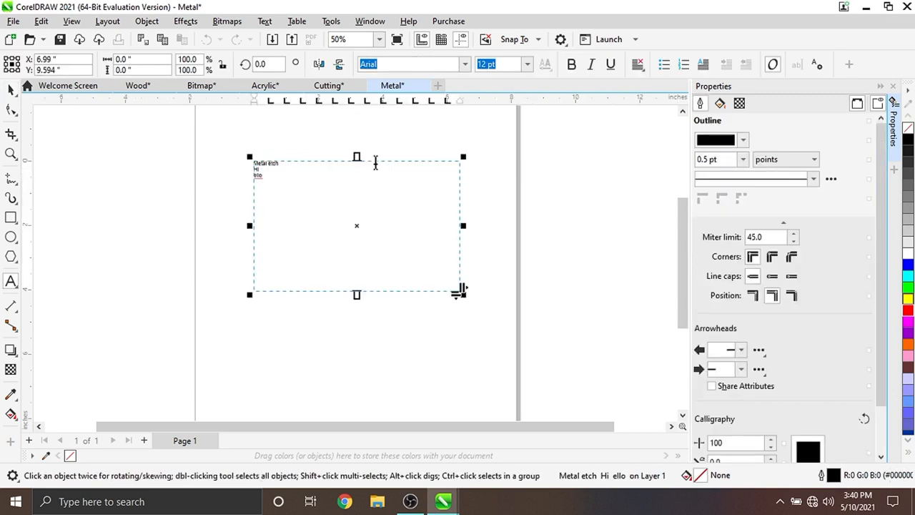
{"action": "key", "text": "ctrl+a"}
{"action": "left_click", "coordinate": [526, 68]}
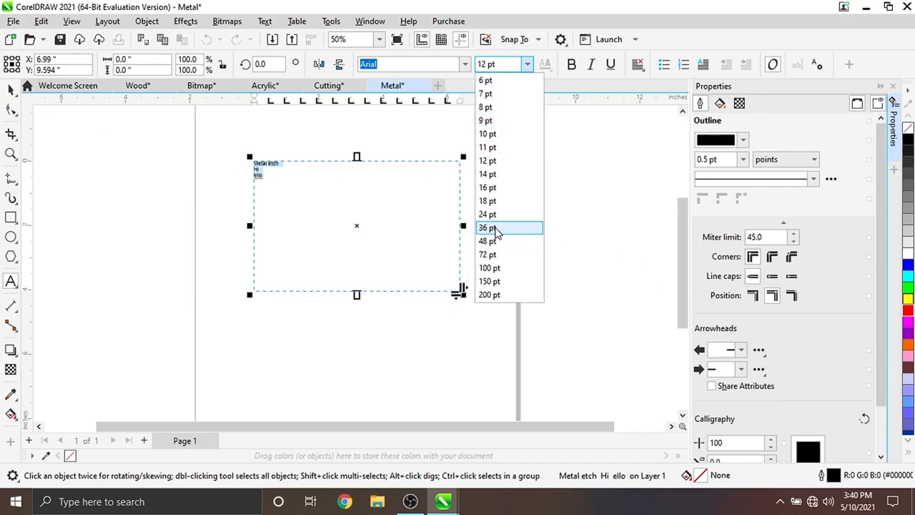
{"action": "left_click", "coordinate": [499, 241]}
- Delete all the text in the frame and set the font size to 100 pt
{"action": "left_click", "coordinate": [270, 172]}
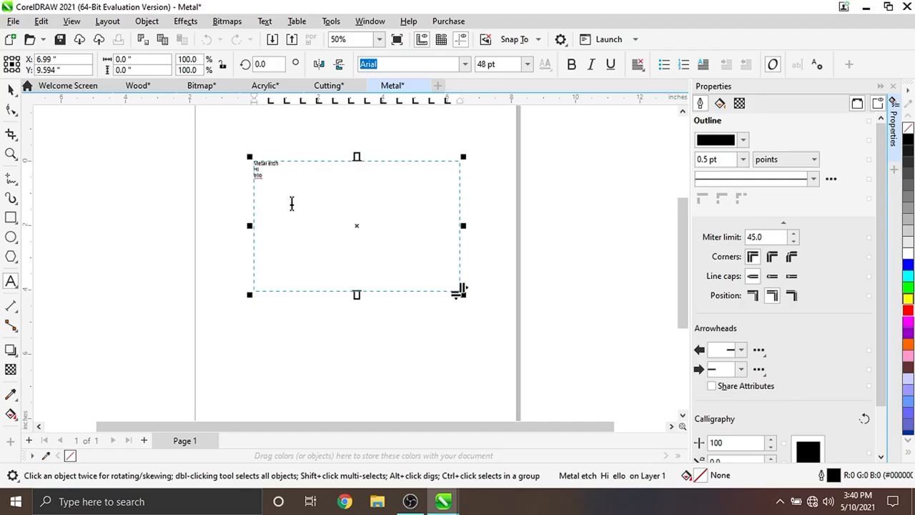
{"action": "key", "text": "ctrl+a"}
{"action": "key", "text": "BackSpace"}
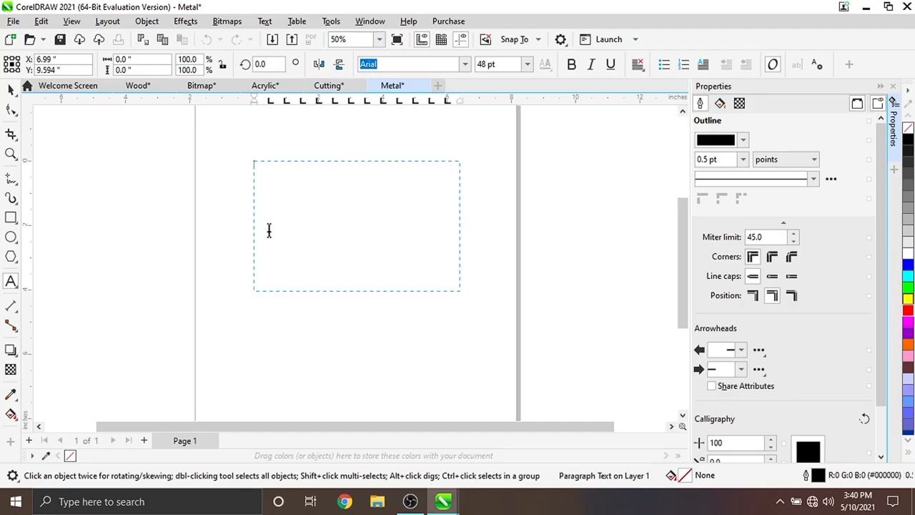
{"action": "type", "text": "H"}
{"action": "key", "text": "BackSpace"}
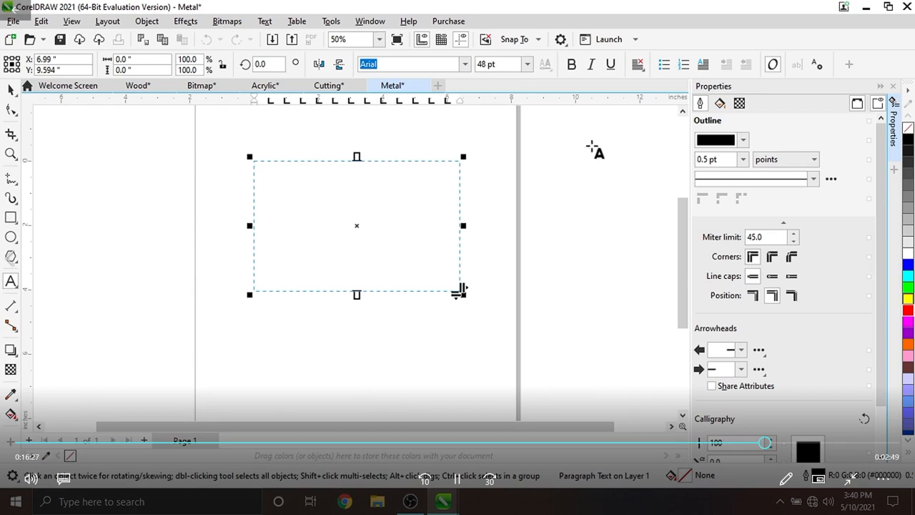
{"action": "left_click", "coordinate": [527, 64]}
{"action": "left_click", "coordinate": [491, 268]}
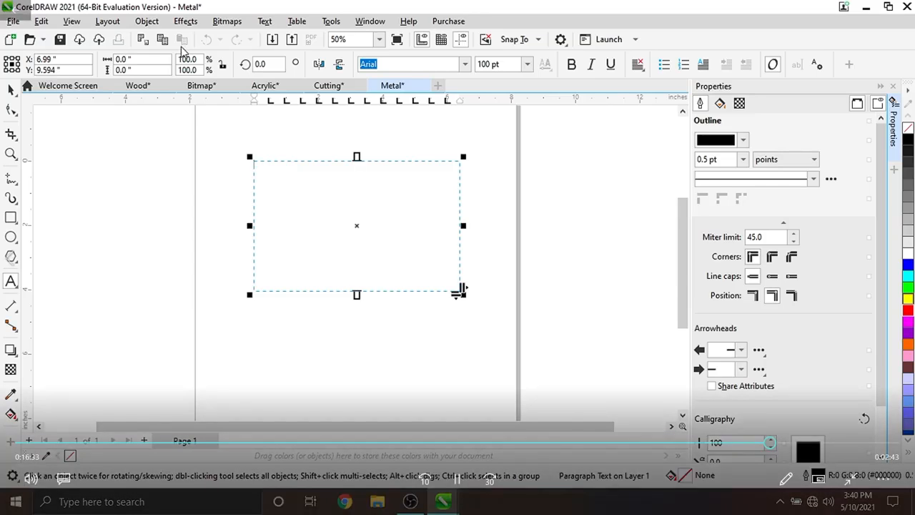
- Enter the text frame with the Text tool and set the font size to 12 pt
{"action": "left_click", "coordinate": [11, 91]}
{"action": "left_click", "coordinate": [372, 218]}
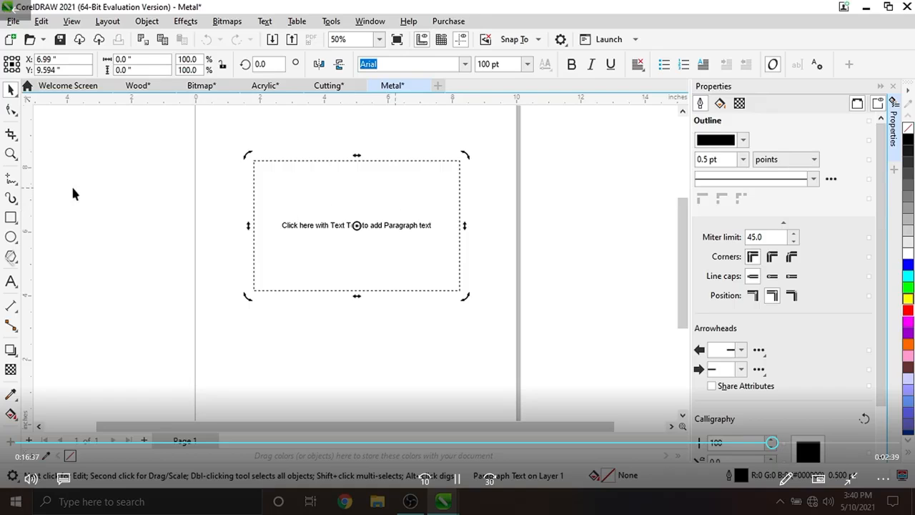
{"action": "left_click", "coordinate": [10, 281]}
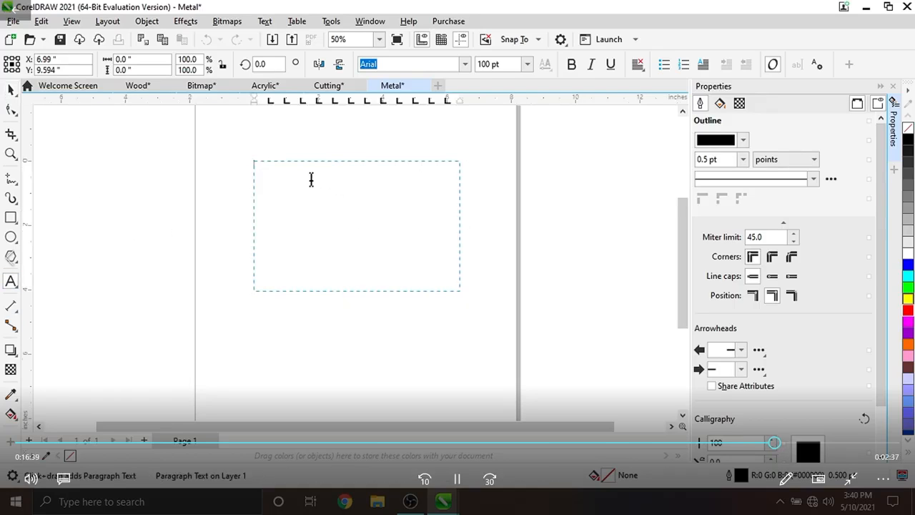
{"action": "scroll", "coordinate": [335, 209], "scroll_direction": "up", "scroll_amount": 1}
{"action": "scroll", "coordinate": [329, 202], "scroll_direction": "up", "scroll_amount": 1}
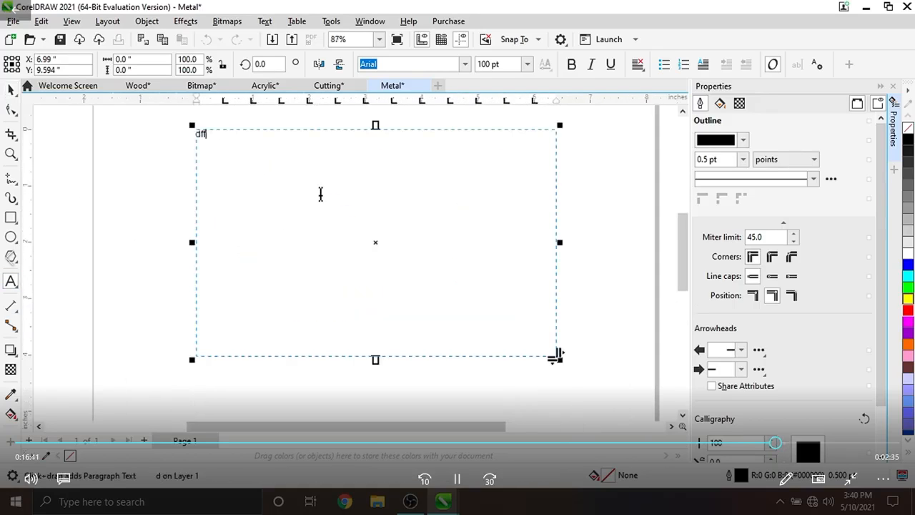
{"action": "left_click", "coordinate": [529, 64]}
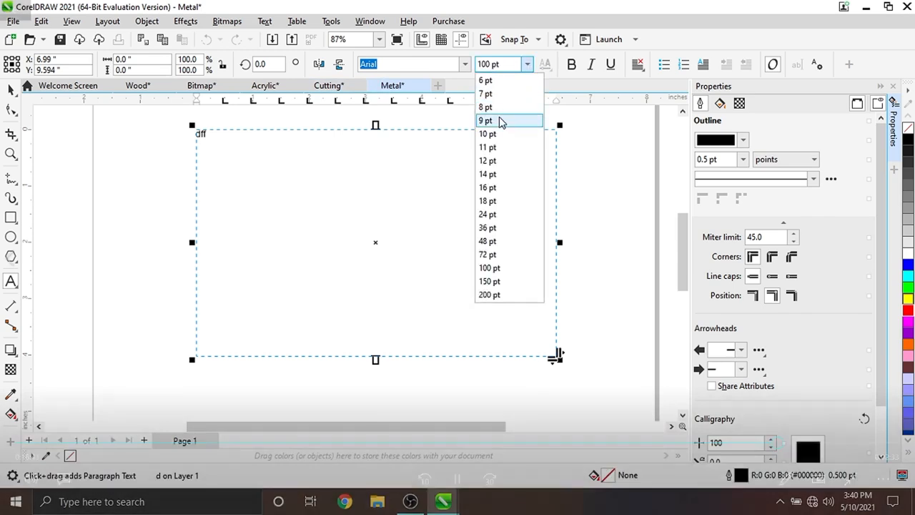
{"action": "left_click", "coordinate": [490, 160]}
- Clear the stray characters from the frame and enter Metal, Etch and Cut on separate lines
{"action": "type", "text": "dd"}
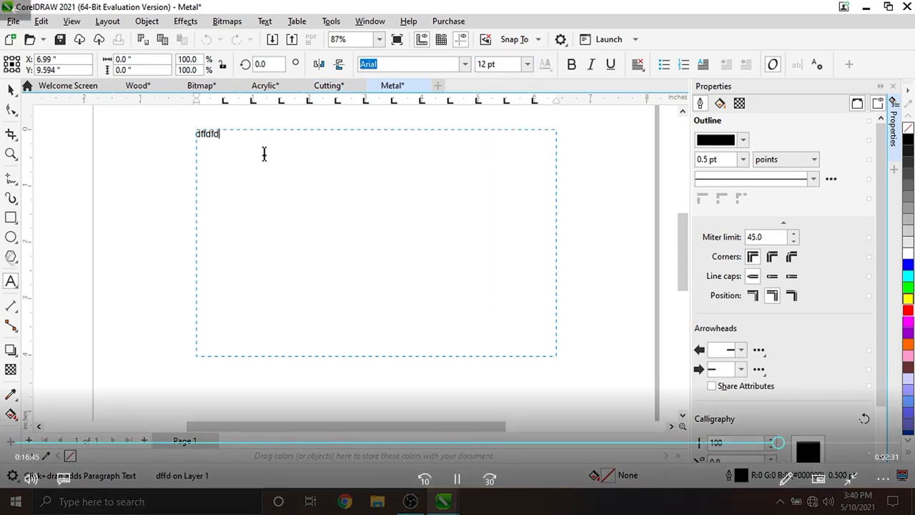
{"action": "key", "text": "BackSpace"}
{"action": "key", "text": "BackSpace"}
{"action": "key", "text": "BackSpace"}
{"action": "key", "text": "BackSpace"}
{"action": "key", "text": "BackSpace"}
{"action": "key", "text": "BackSpace"}
{"action": "key", "text": "BackSpace"}
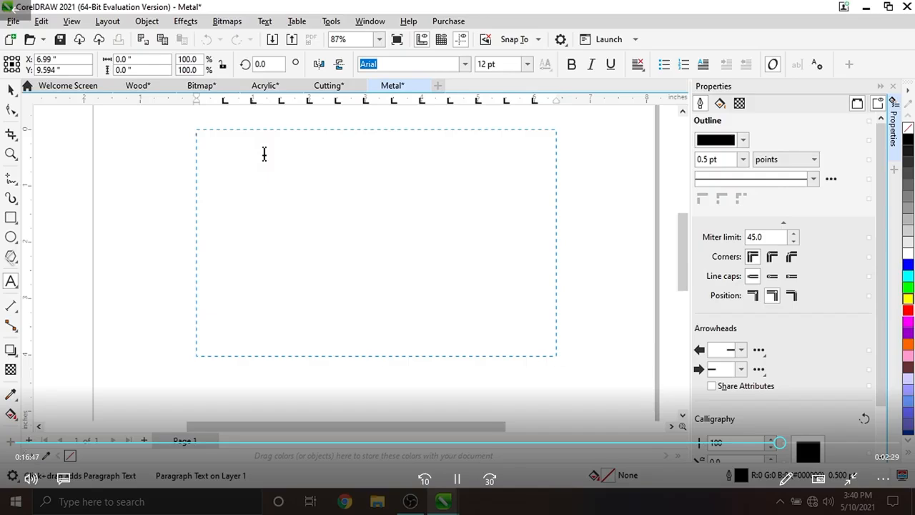
{"action": "type", "text": "Metal"}
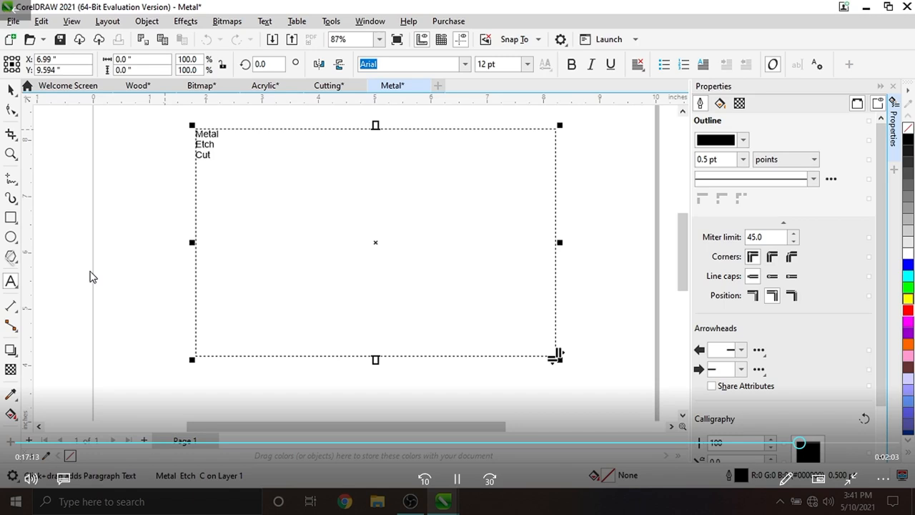
- Open the print dialog and choose the S290LS-RMZ-1.03-01 printer
{"action": "key", "text": "ctrl+p"}
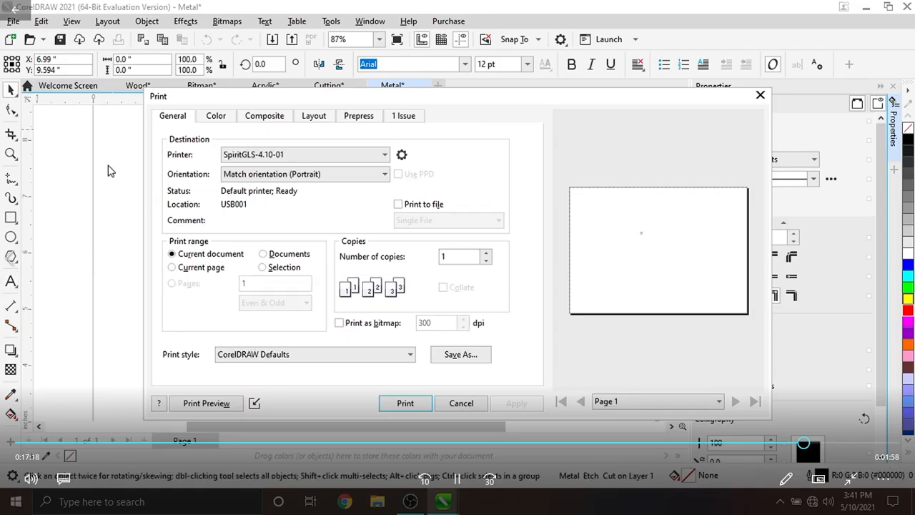
{"action": "left_click", "coordinate": [379, 154]}
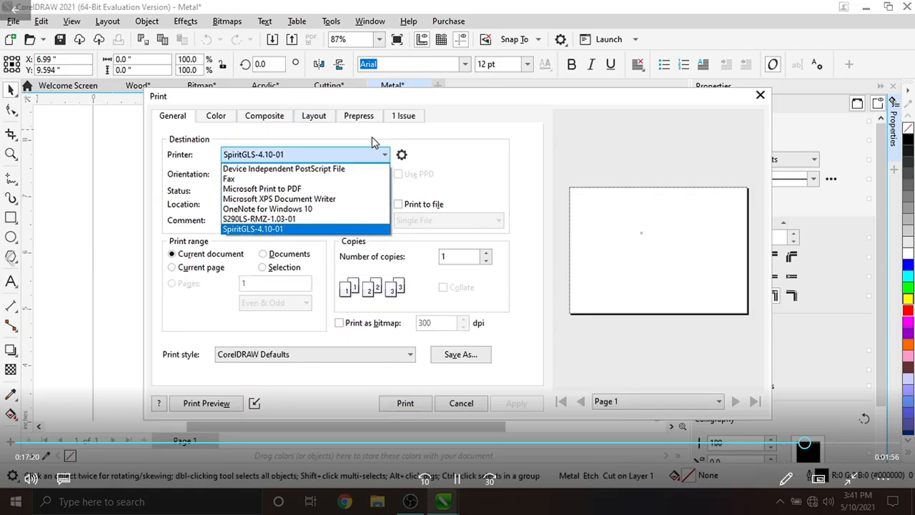
{"action": "left_click", "coordinate": [275, 221]}
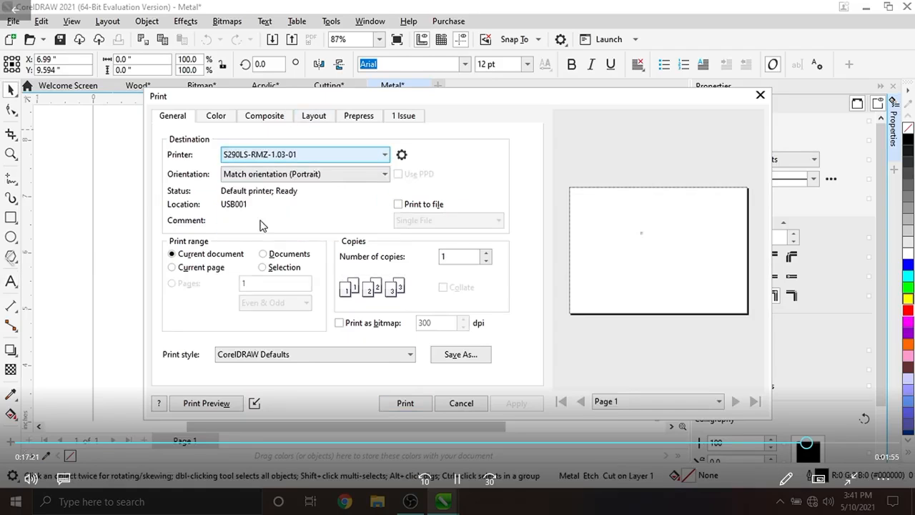
- Open the printer's properties and set the DPI to 3000
{"action": "left_click", "coordinate": [402, 156]}
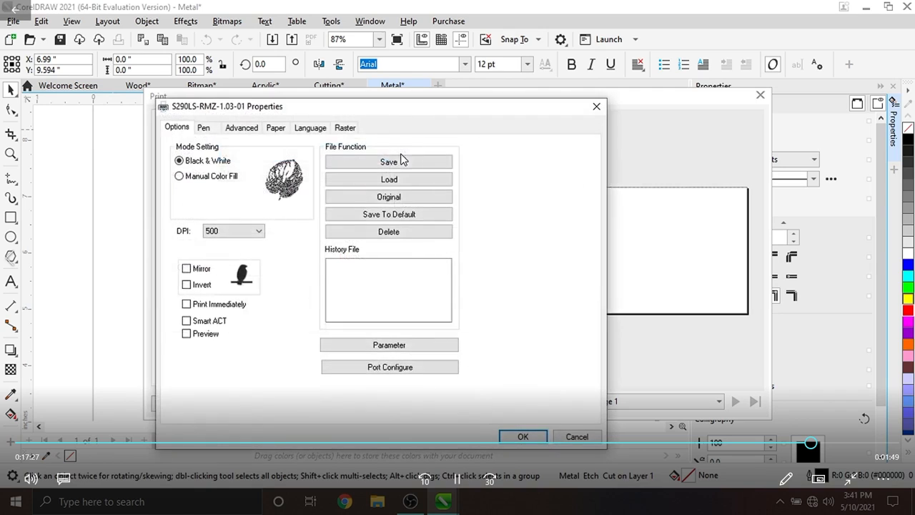
{"action": "left_click", "coordinate": [259, 232]}
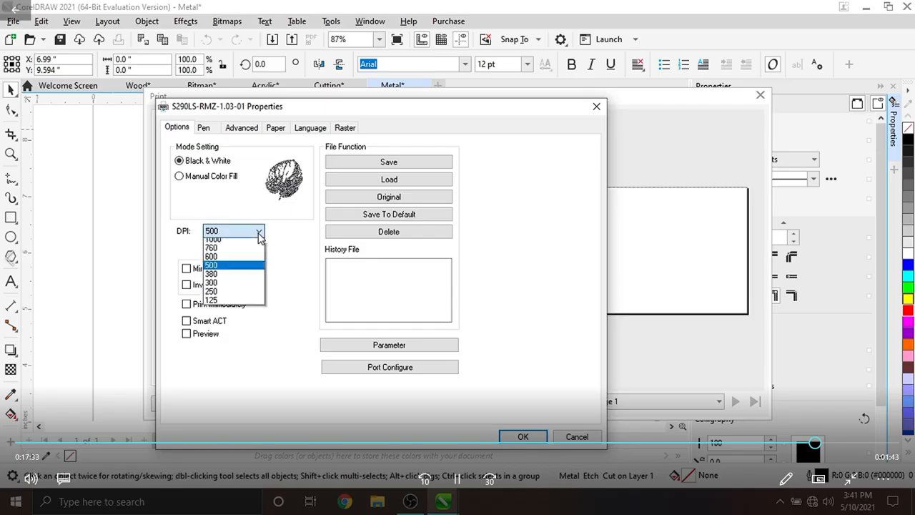
{"action": "left_click", "coordinate": [245, 249]}
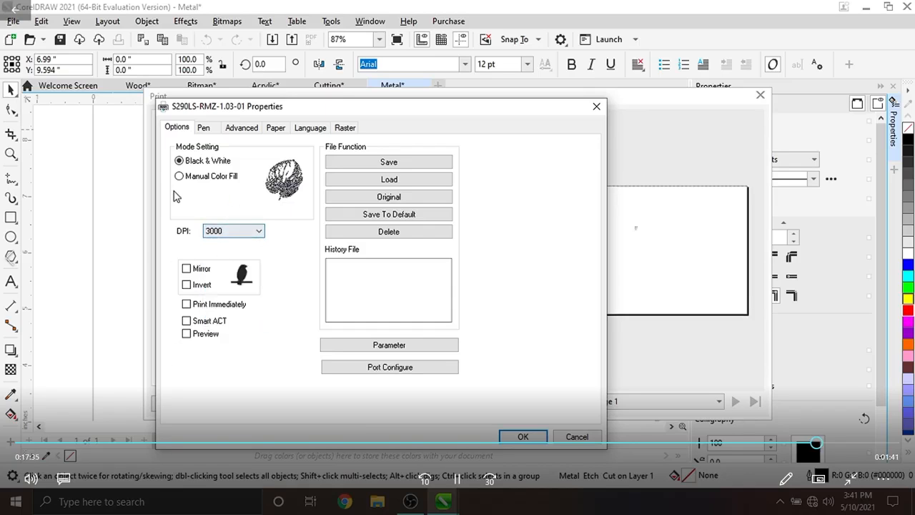
- Set the laser's position mode to Center with SmartCenter enabled in the advanced settings
{"action": "left_click", "coordinate": [203, 128]}
{"action": "left_click", "coordinate": [241, 127]}
{"action": "left_click", "coordinate": [203, 231]}
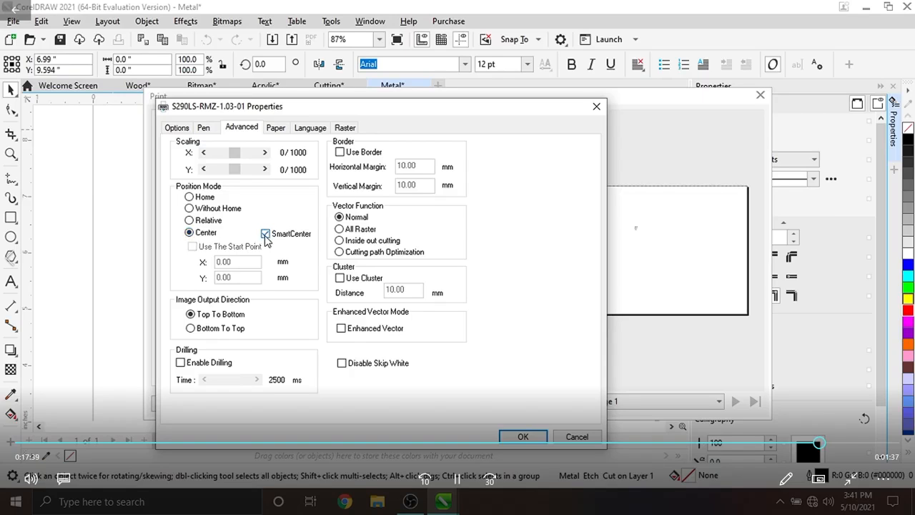
- Open the pen settings table for the laser job
{"action": "left_click", "coordinate": [206, 128]}
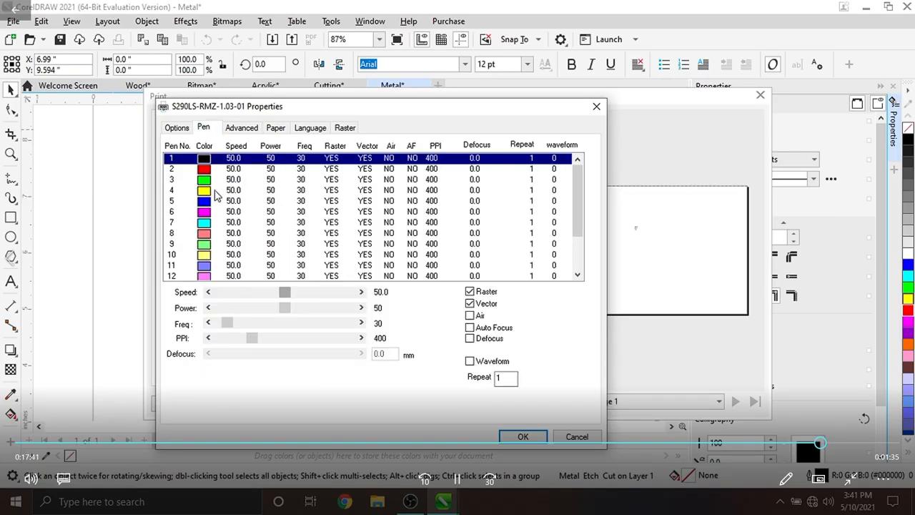